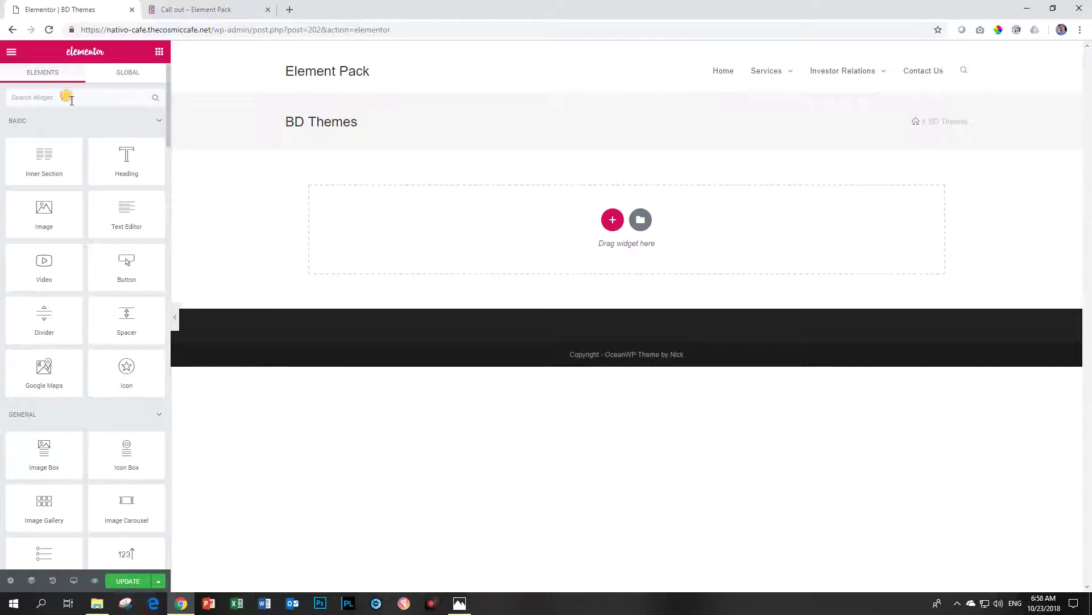
Step: Find the Marker widget in the widget panel and place it into the empty section
click(72, 100)
text(mai)
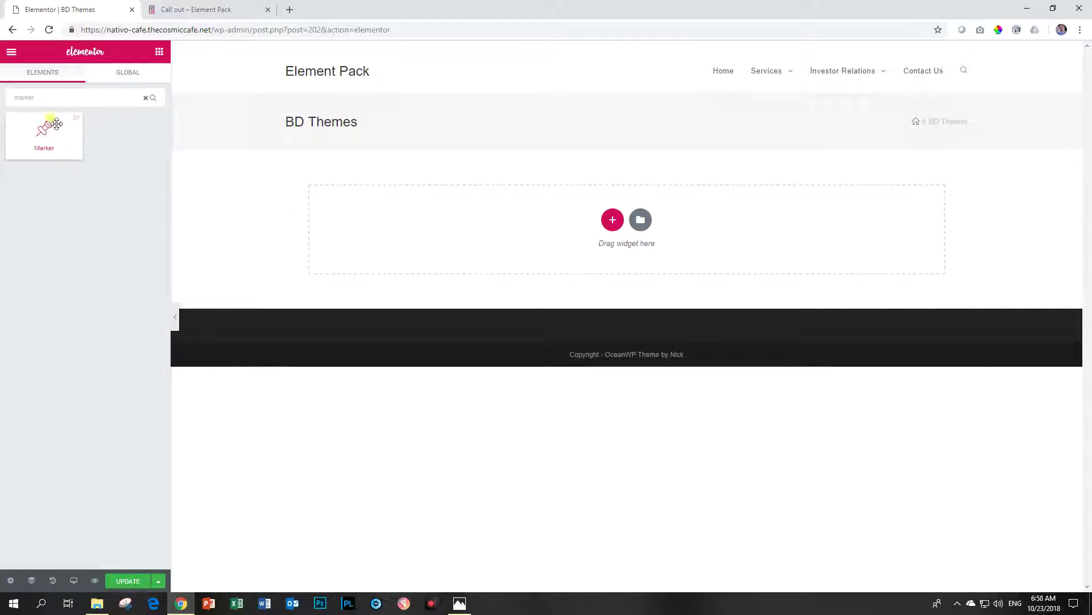
drag(40, 134, 542, 213)
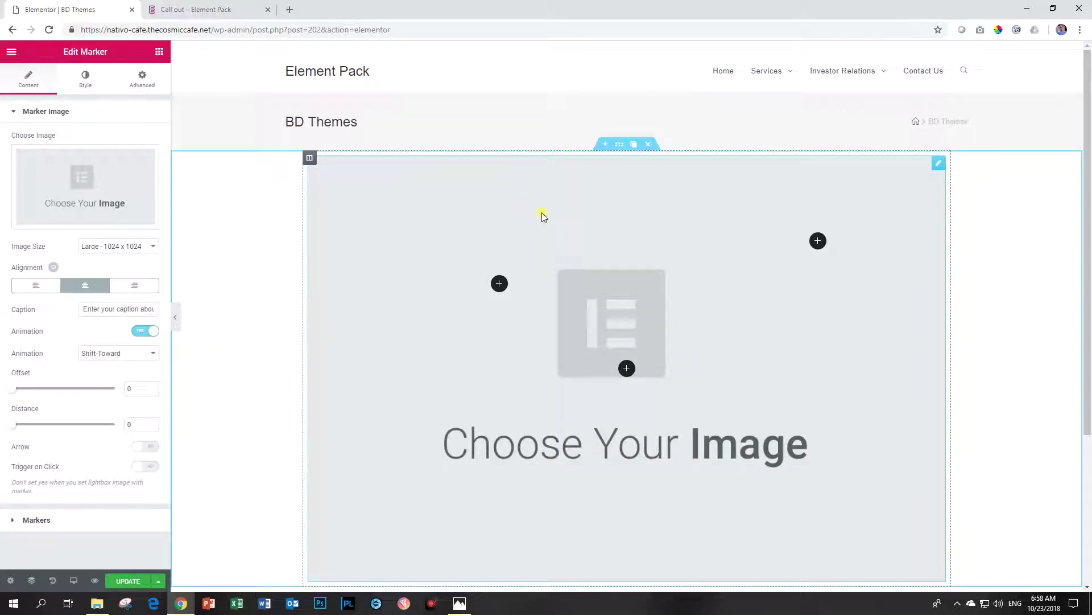
Step: Set the marker image to the hamburger-ingredients photo
click(135, 193)
click(241, 191)
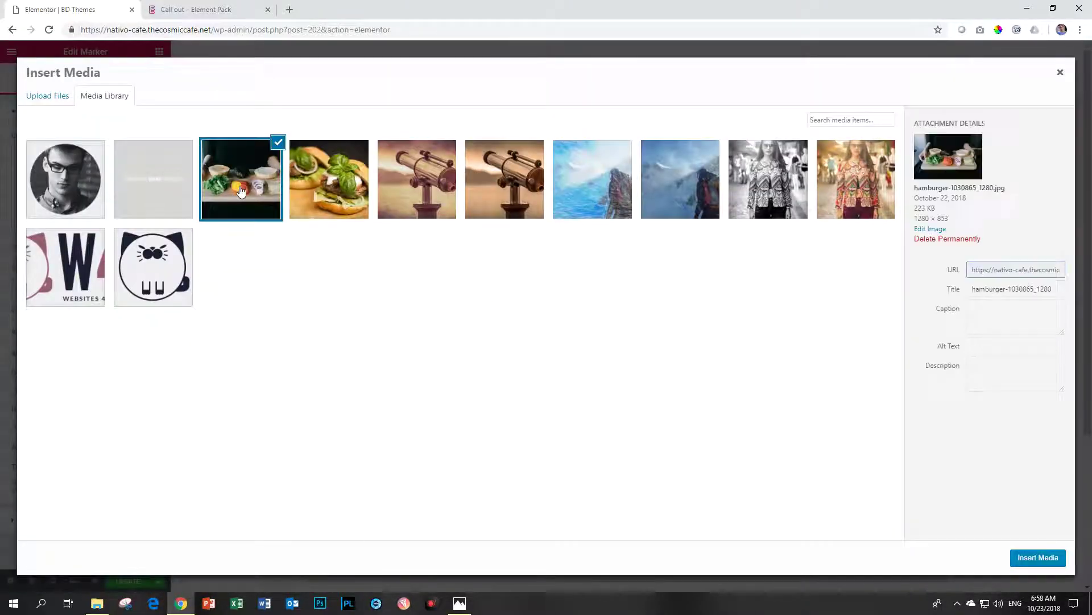
click(1038, 558)
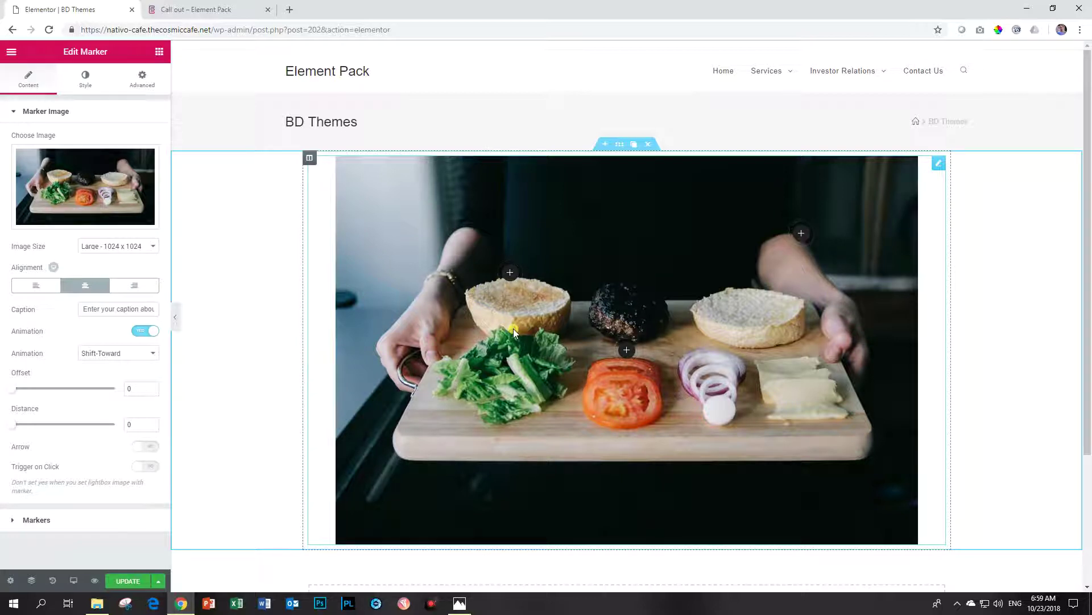
click(44, 113)
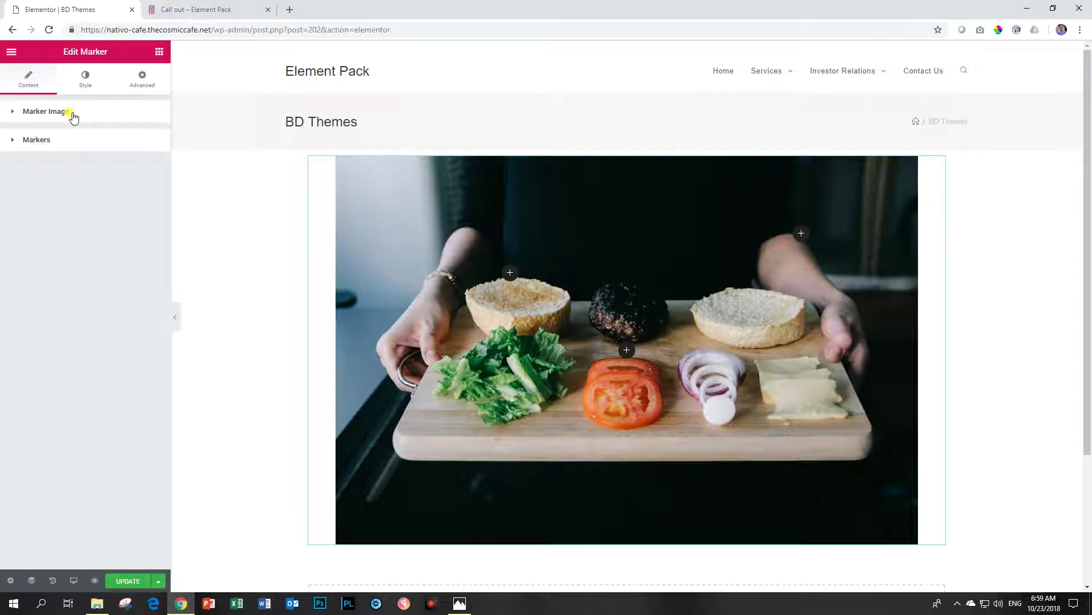
Step: Move Marker #1 onto the tomato at X 49, Y 61 and retitle it 'Tomato Freshness'
click(39, 146)
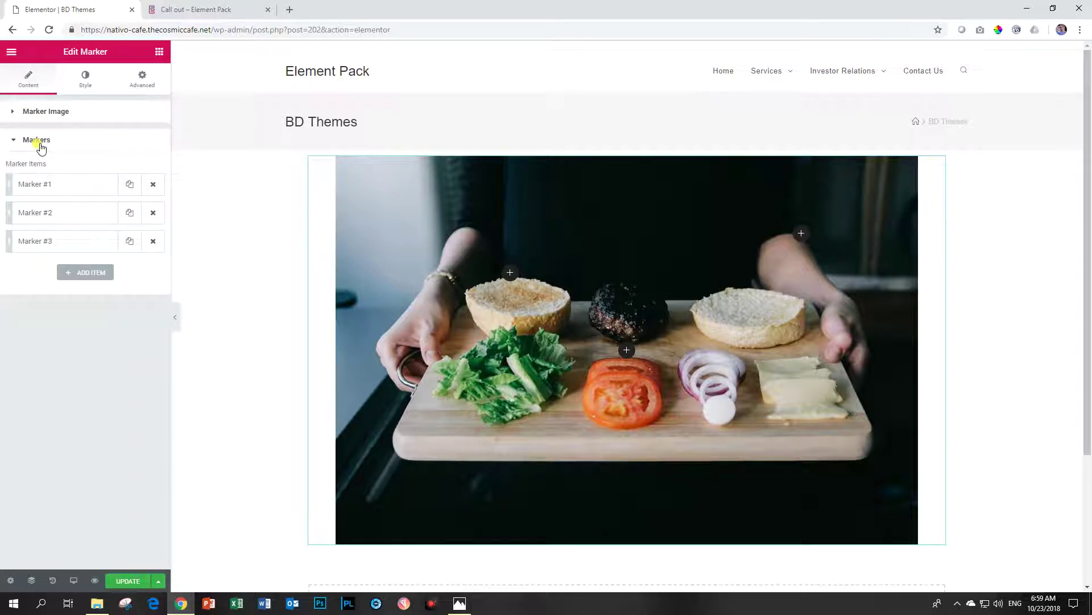
click(31, 187)
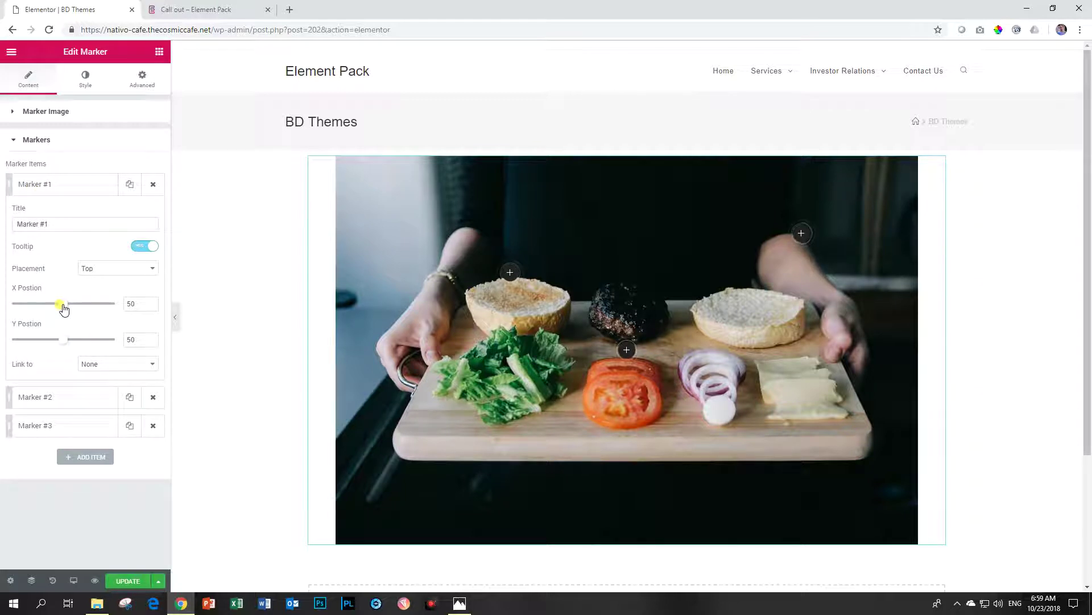
mouse_move(63, 308)
mouse_down()
mouse_move(45, 308)
mouse_move(68, 308)
mouse_up()
mouse_move(67, 339)
mouse_down()
mouse_move(39, 342)
mouse_move(75, 344)
mouse_up()
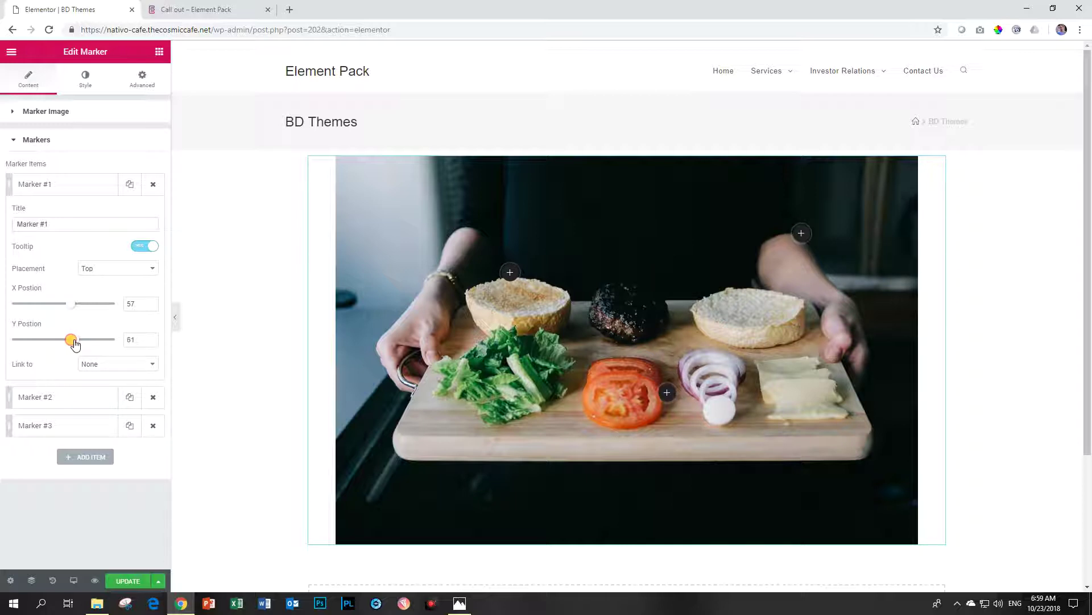
drag(72, 307, 63, 311)
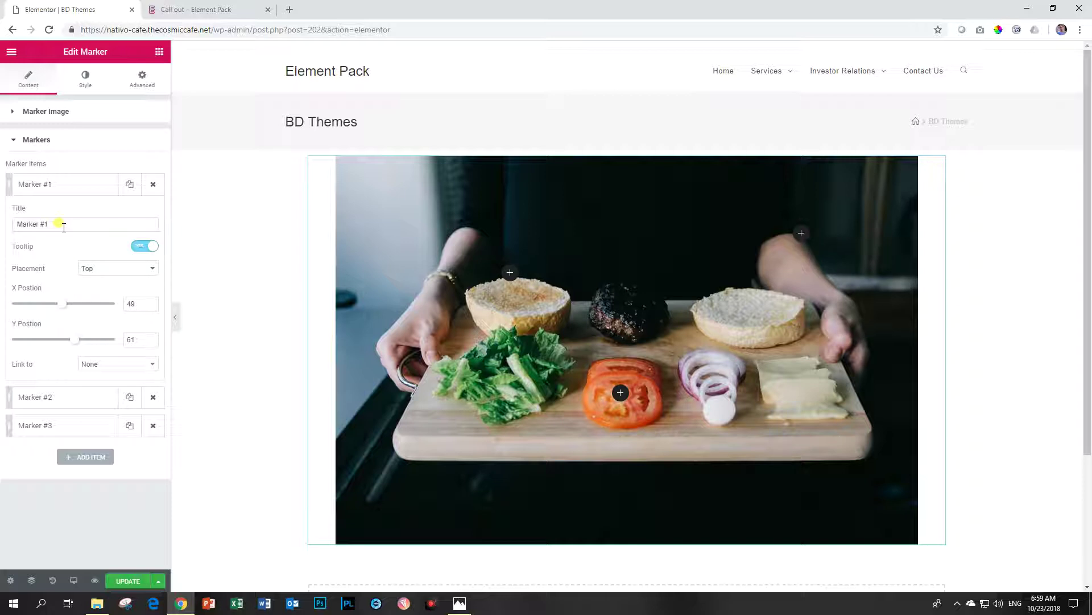
drag(64, 227, 2, 236)
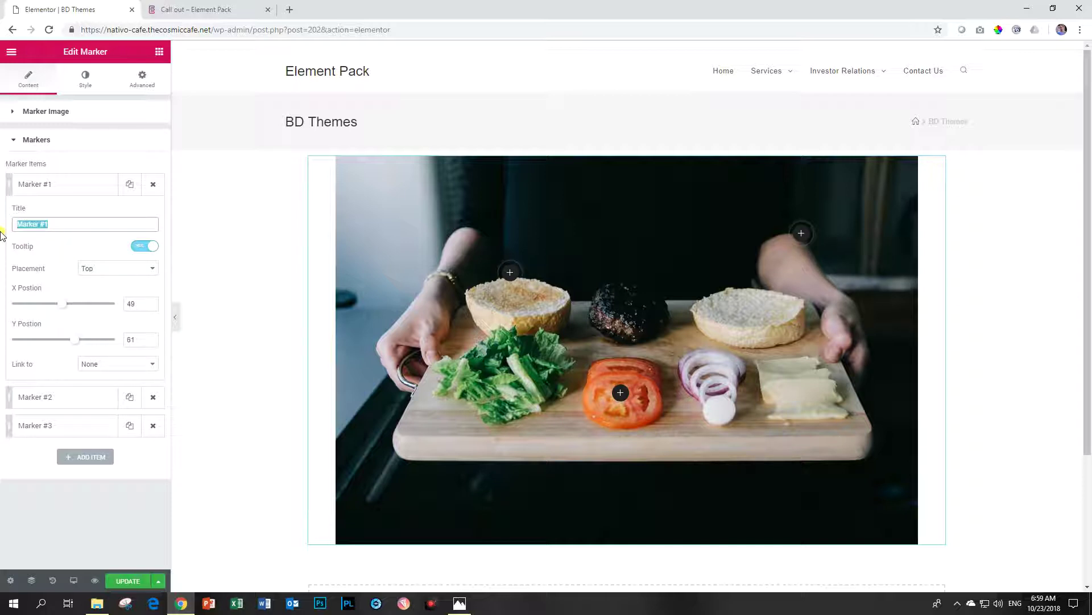
text(Tomato Freshness)
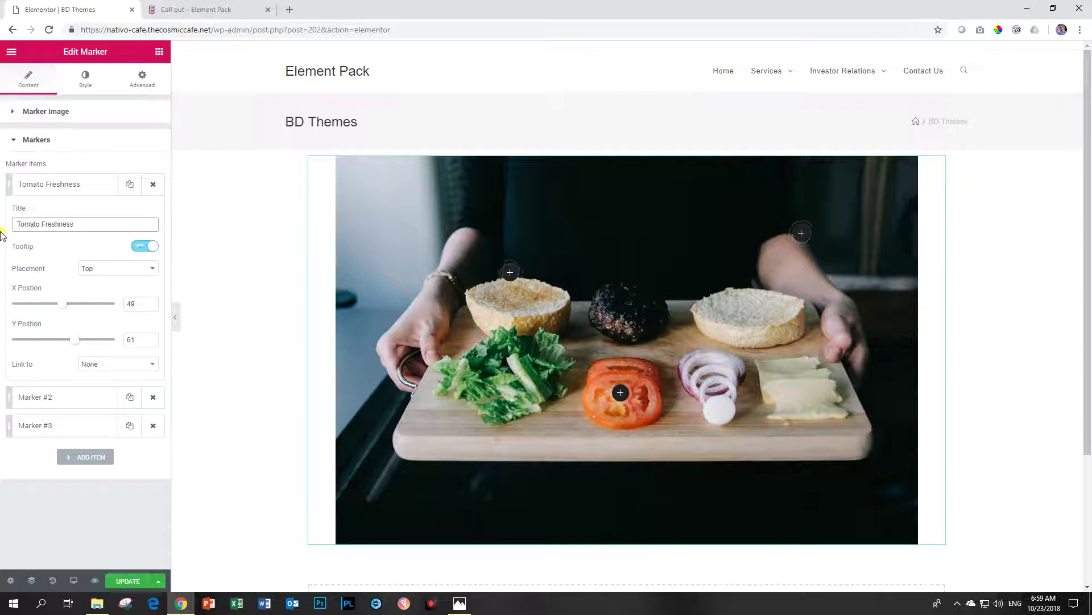
Step: Try Top, Bottom, Left and Right tooltip placements, settling on Left
click(108, 271)
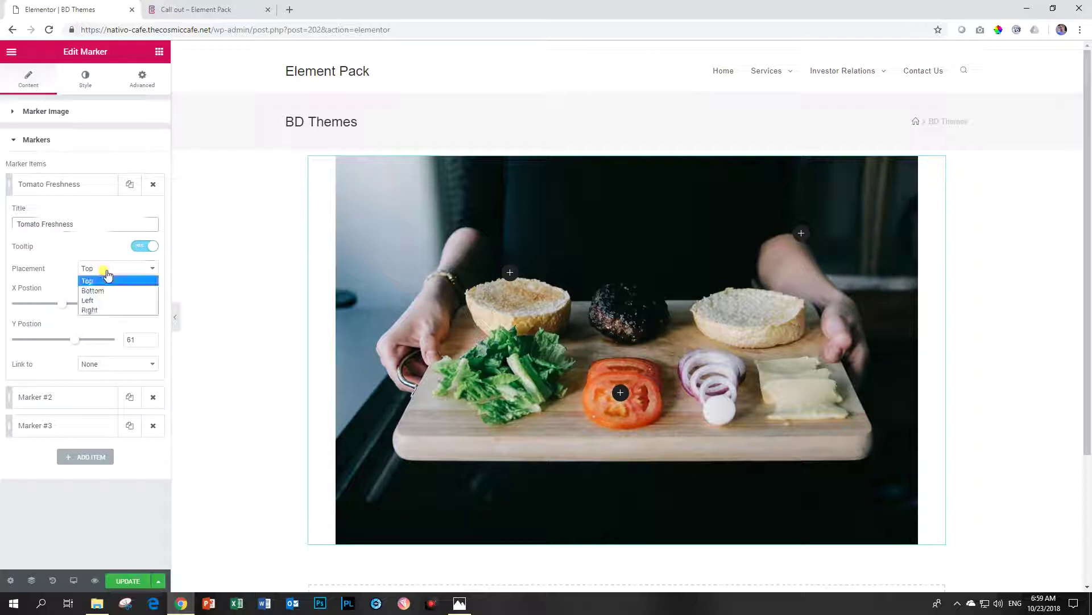
click(110, 278)
mouse_move(621, 395)
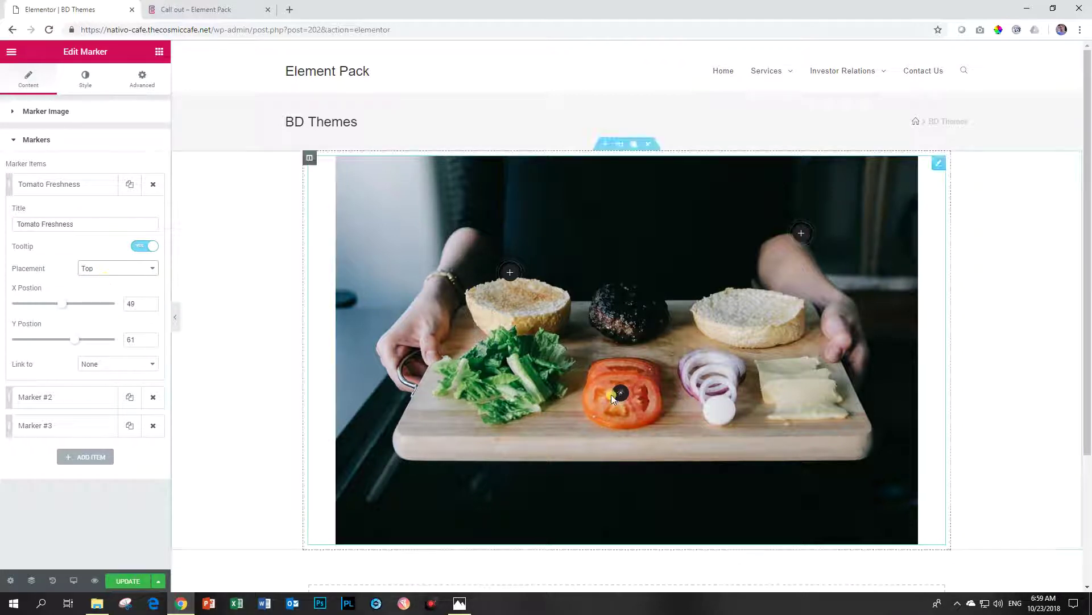
click(117, 270)
click(114, 289)
click(126, 269)
click(126, 301)
click(121, 271)
click(120, 300)
click(127, 317)
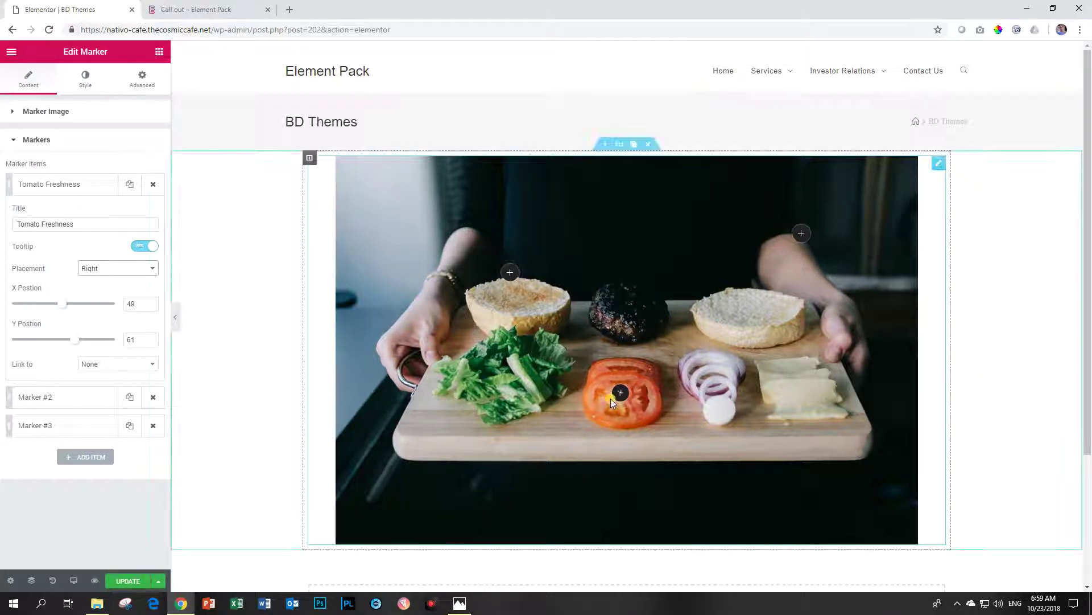
click(116, 272)
click(103, 300)
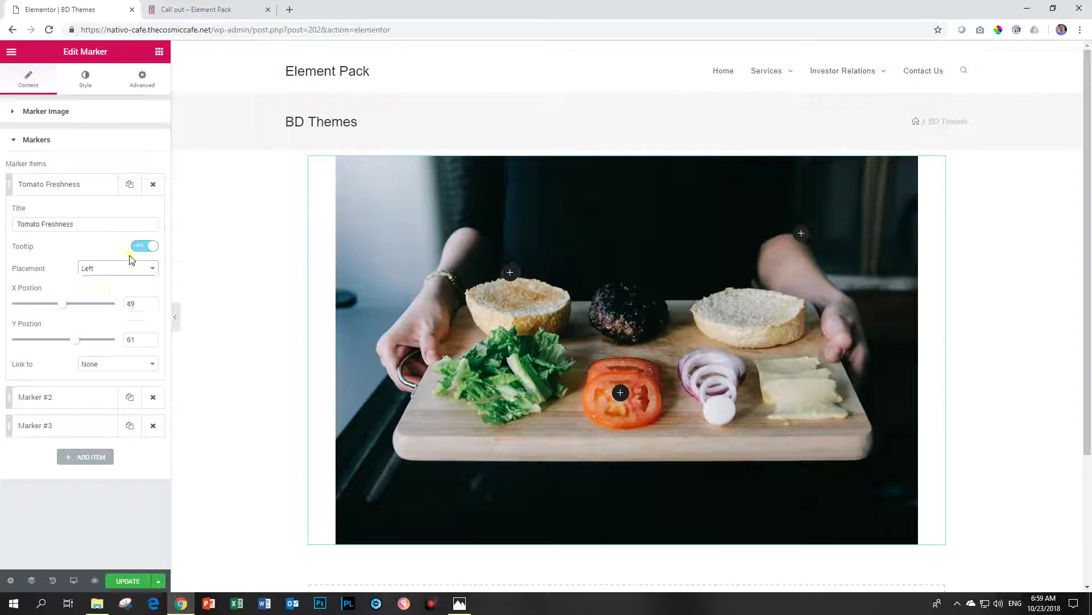
Step: Toggle the tomato marker's tooltip off and back on, then save the page
click(146, 246)
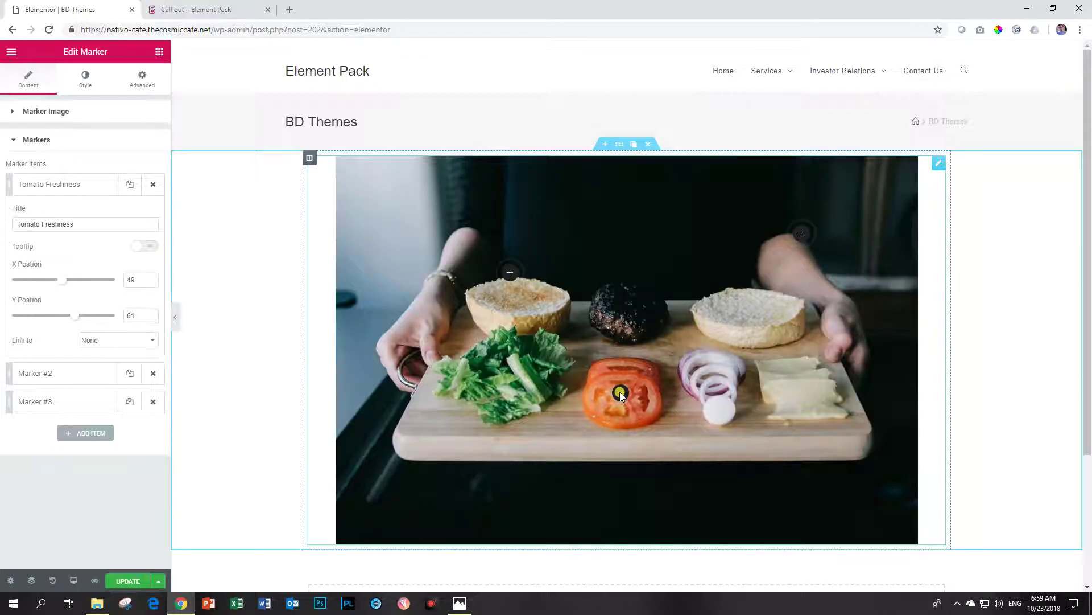
click(146, 248)
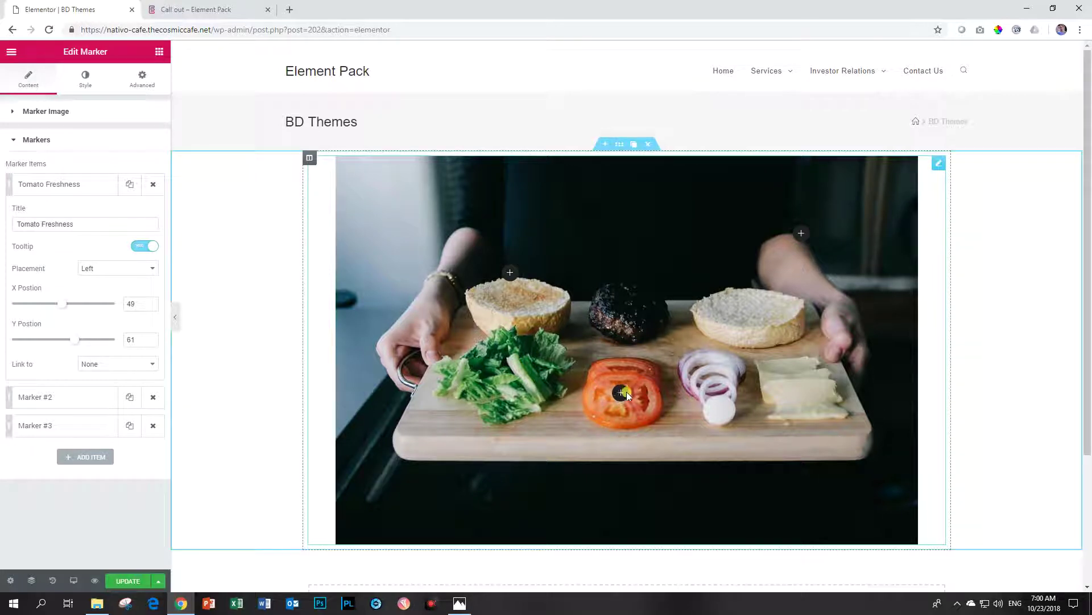
click(134, 581)
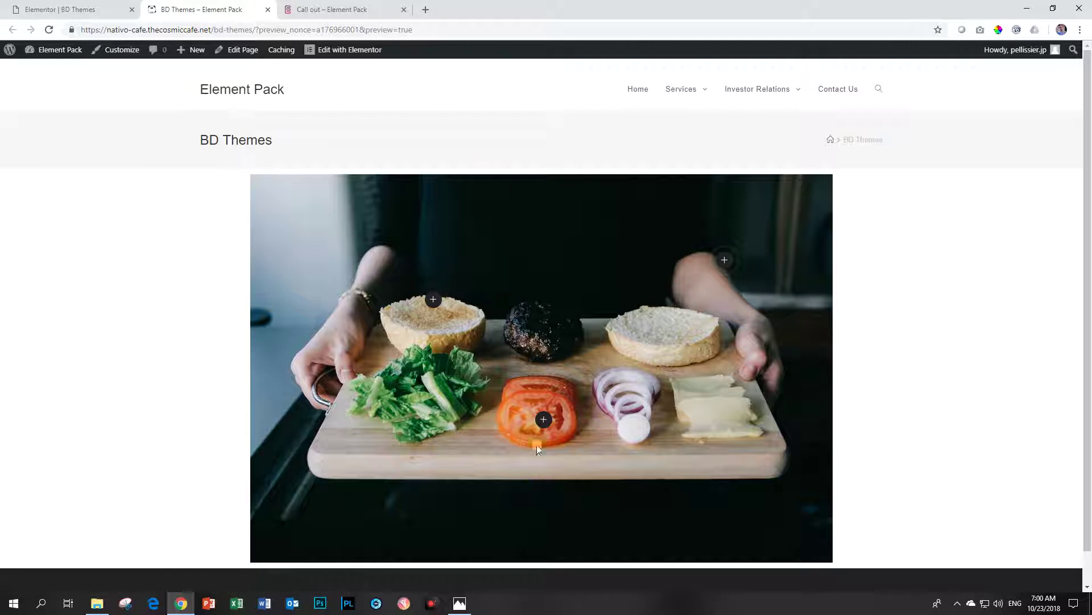
Step: Change the Tomato Freshness tooltip placement to Bottom, save, and view the preview
click(60, 9)
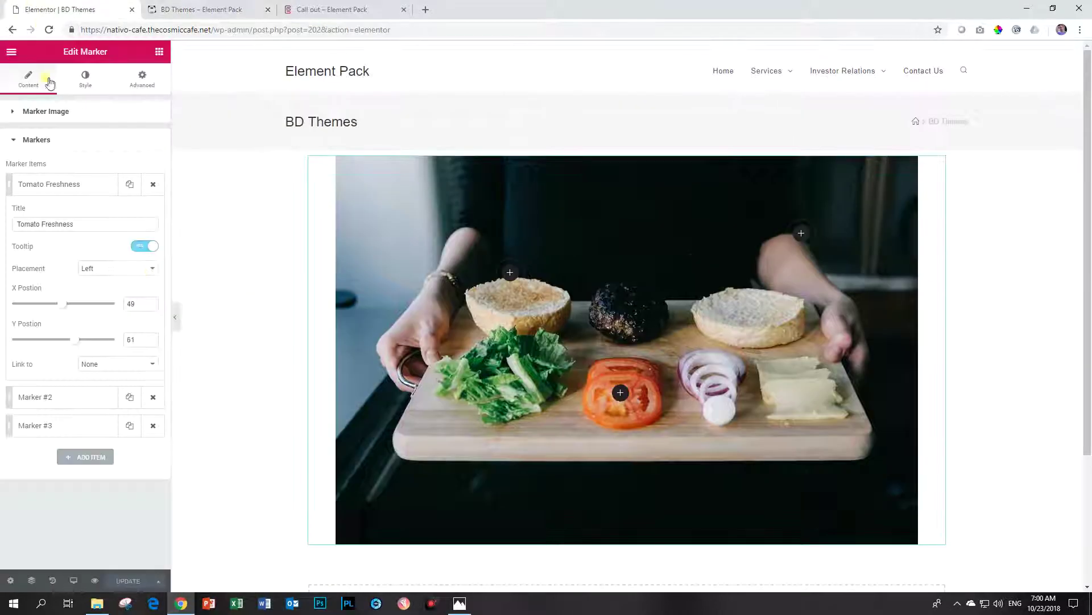
click(126, 268)
click(114, 290)
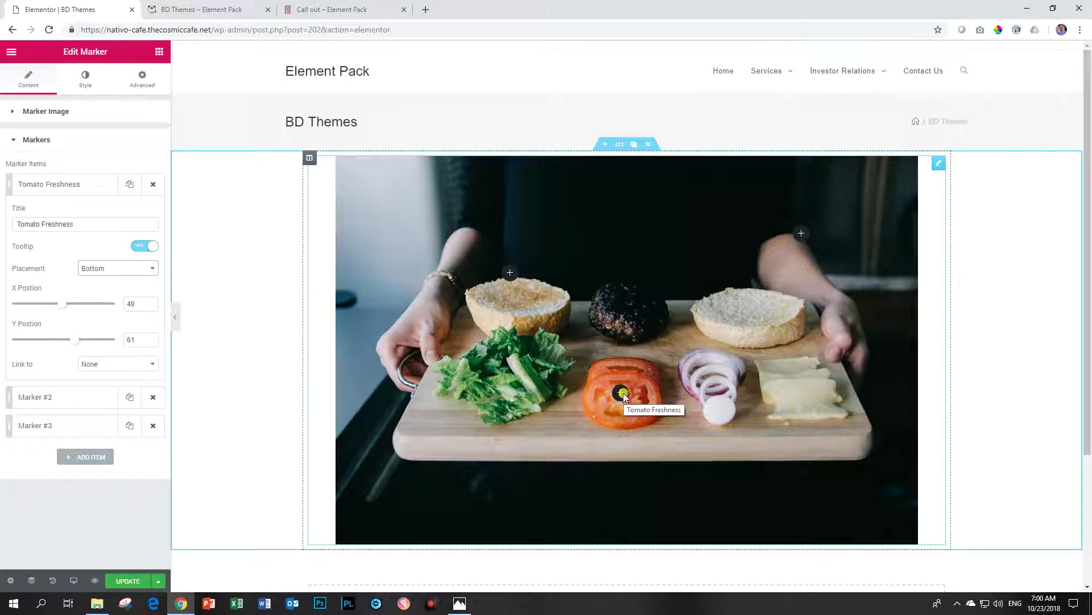
click(132, 580)
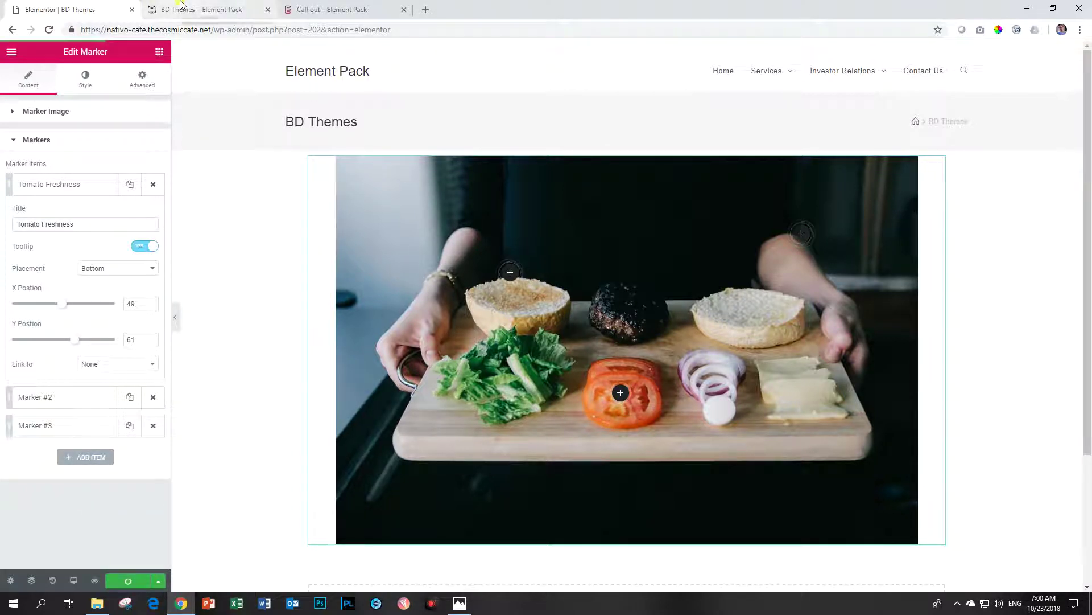
key(ctrl+Tab)
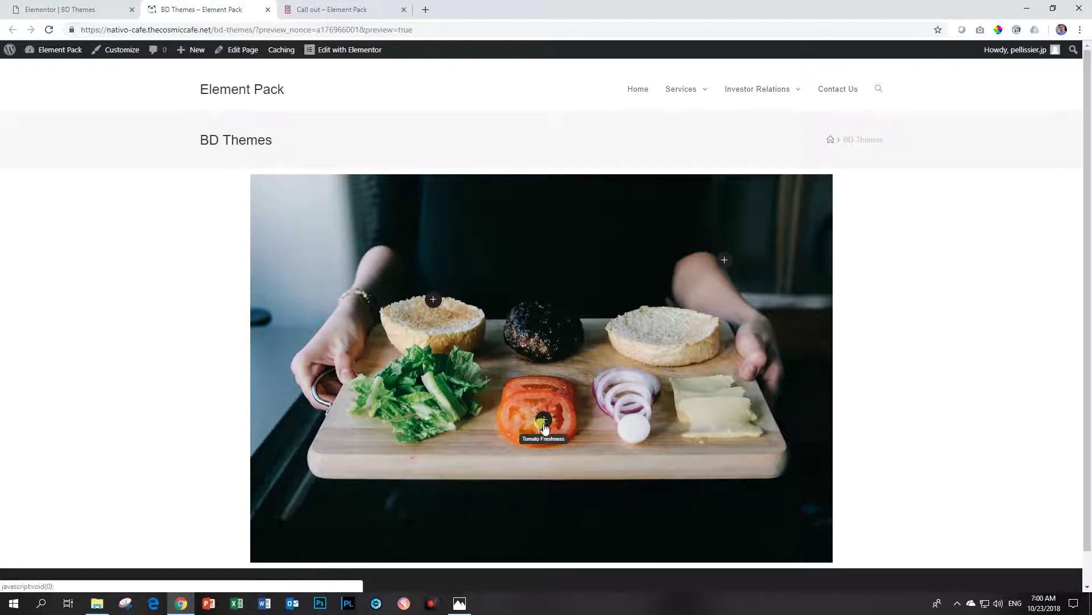
Step: Move Marker #2 onto the lettuce at X 29, Y 53
click(71, 9)
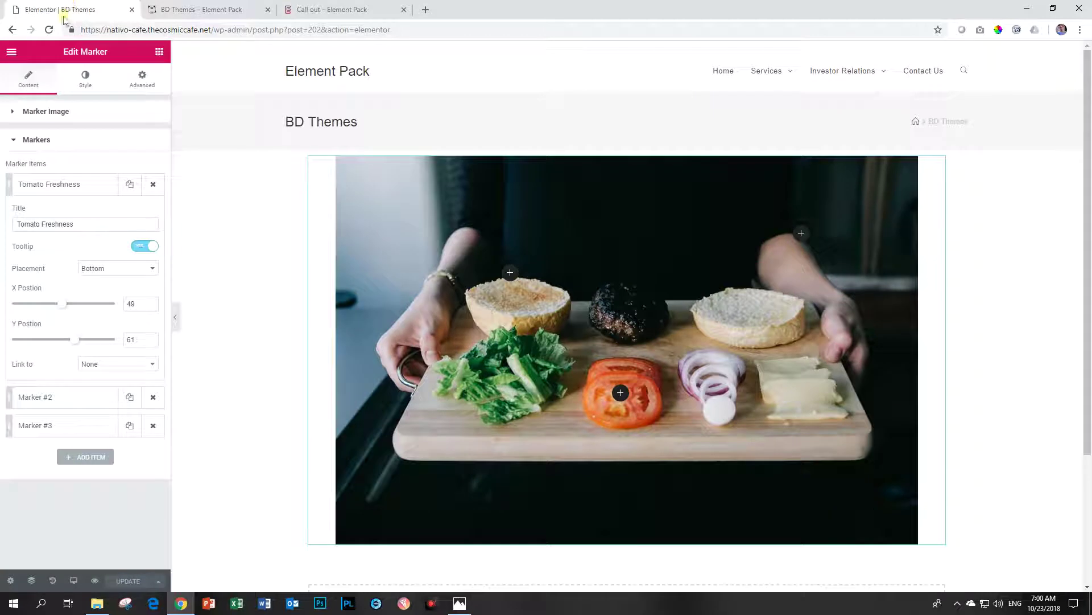
click(66, 187)
click(64, 214)
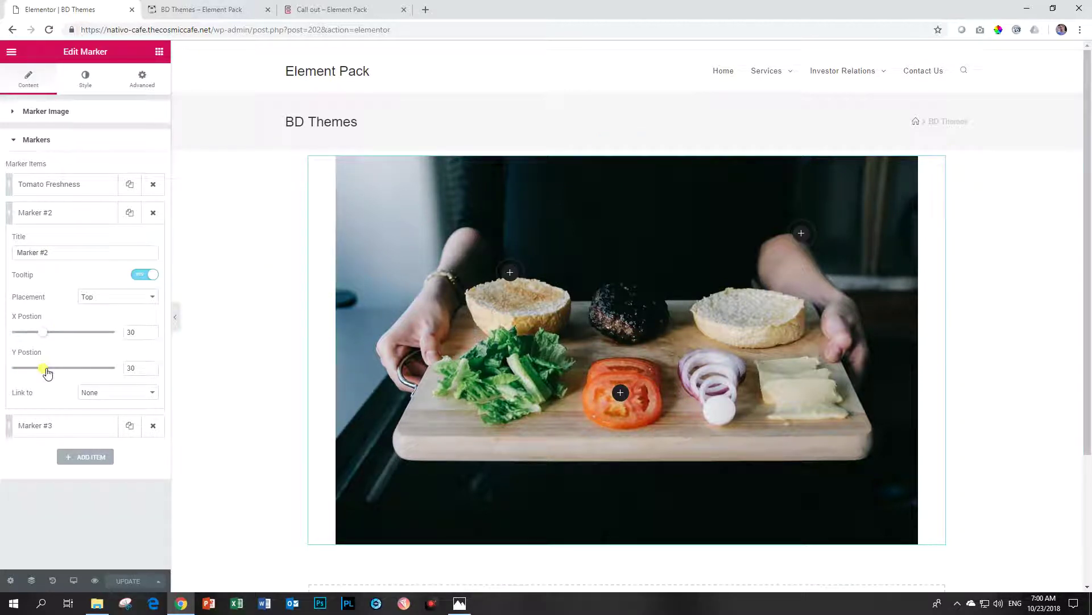
drag(46, 371, 69, 371)
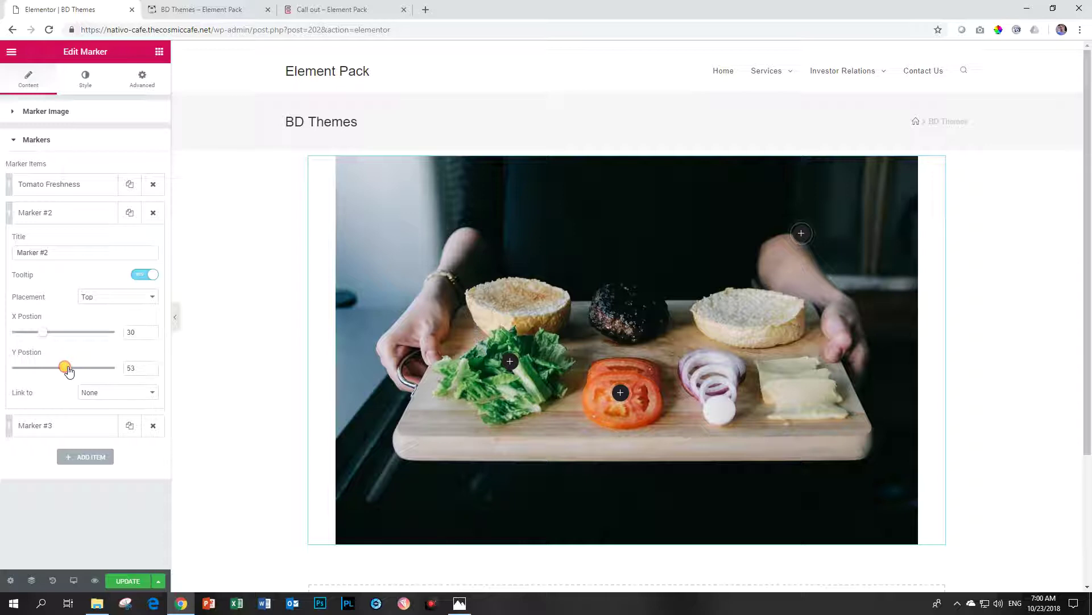
drag(41, 331, 43, 335)
Step: Title it 'Lettuce for Fibre', place its tooltip at Bottom, and save
drag(49, 252, 3, 259)
text(Le)
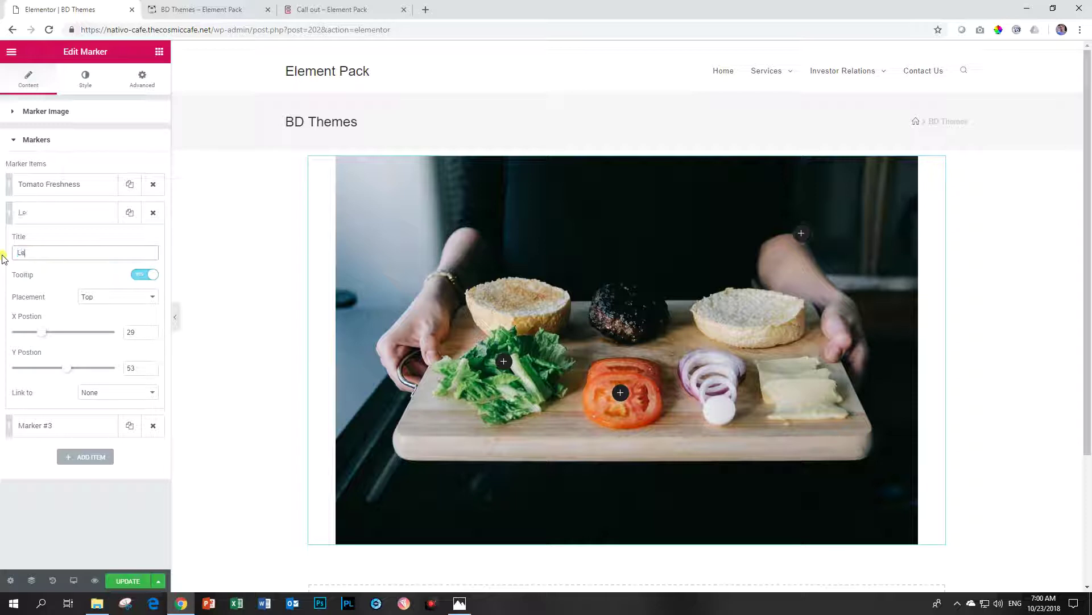
text(ttuce for Fibr)
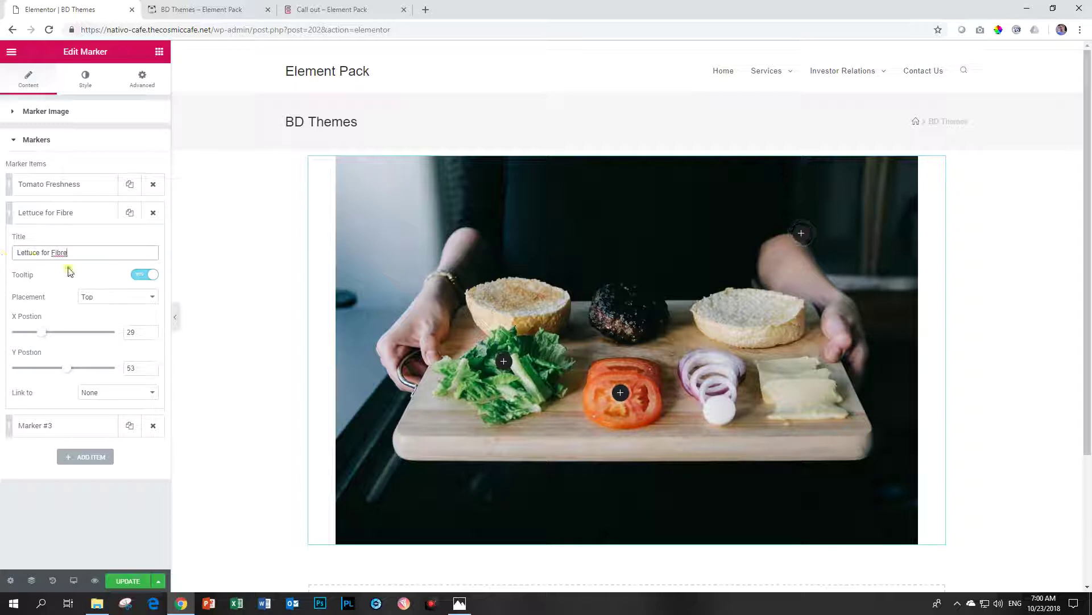
text(e)
click(108, 296)
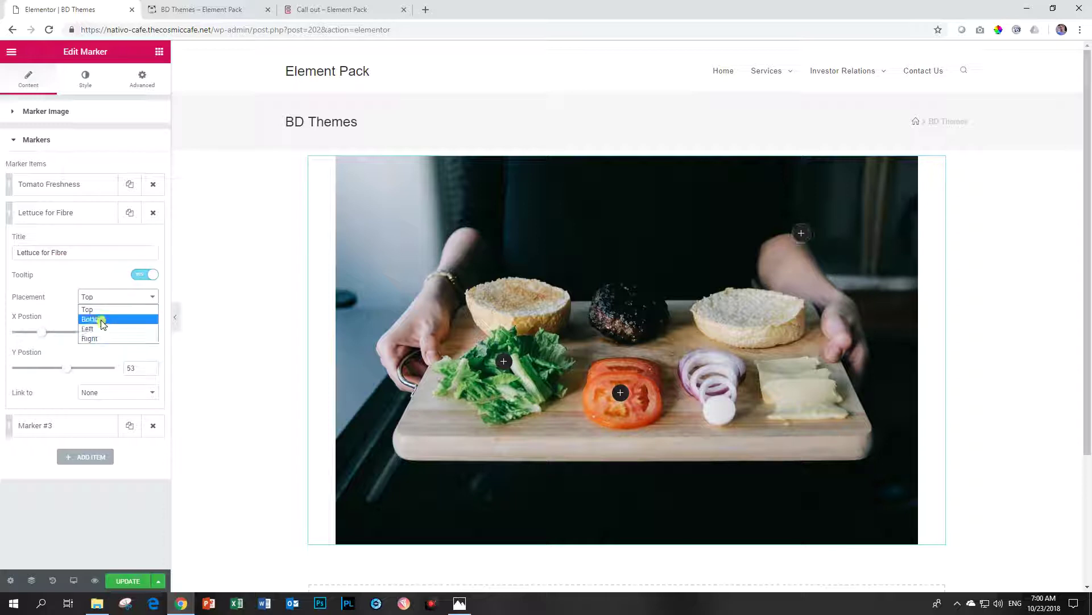
click(101, 320)
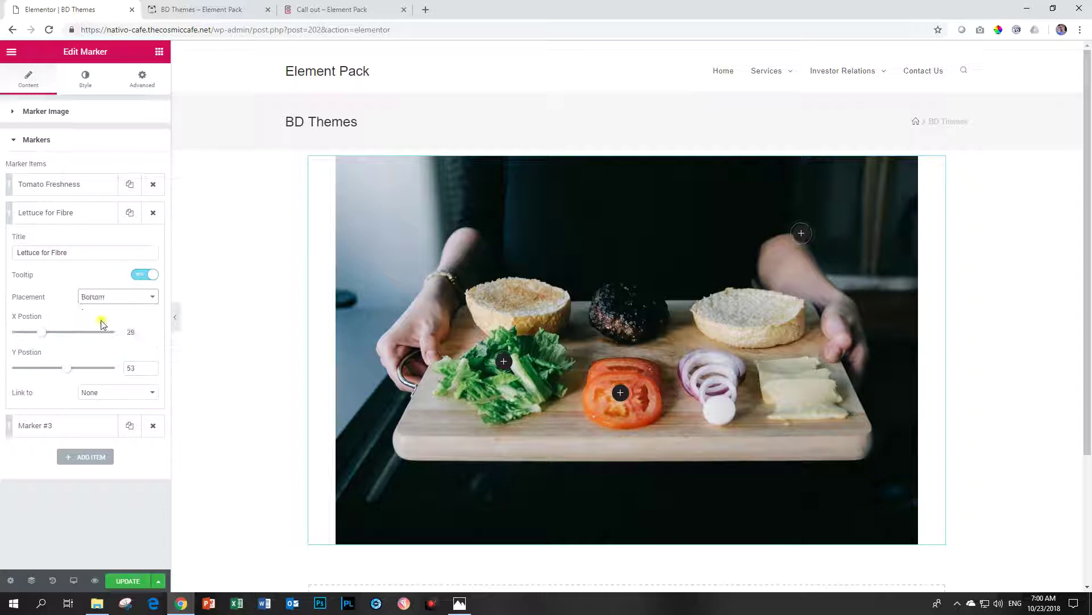
click(112, 579)
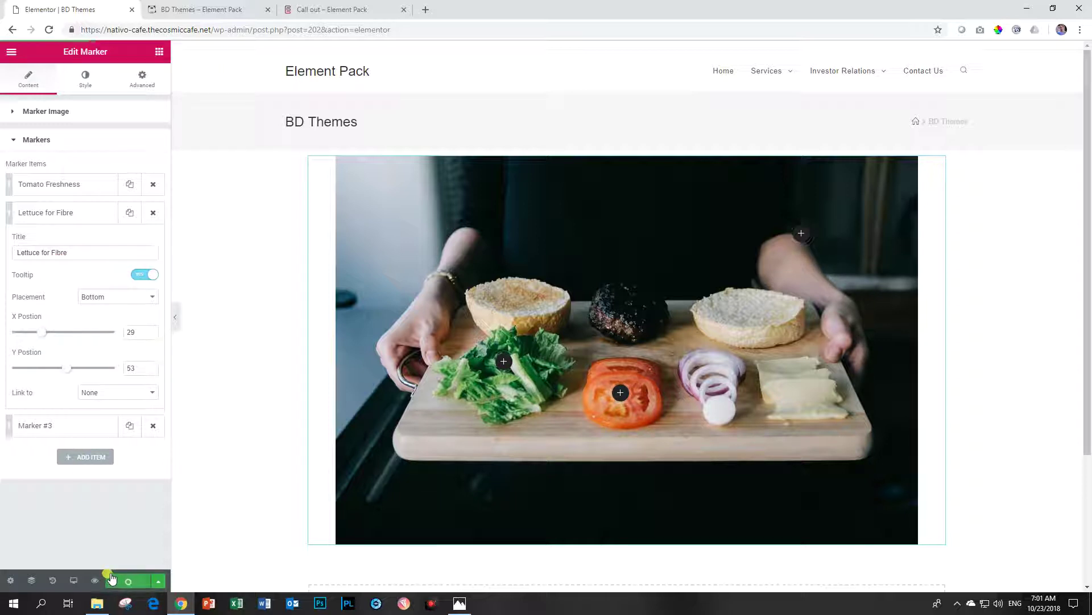
click(204, 14)
mouse_move(431, 389)
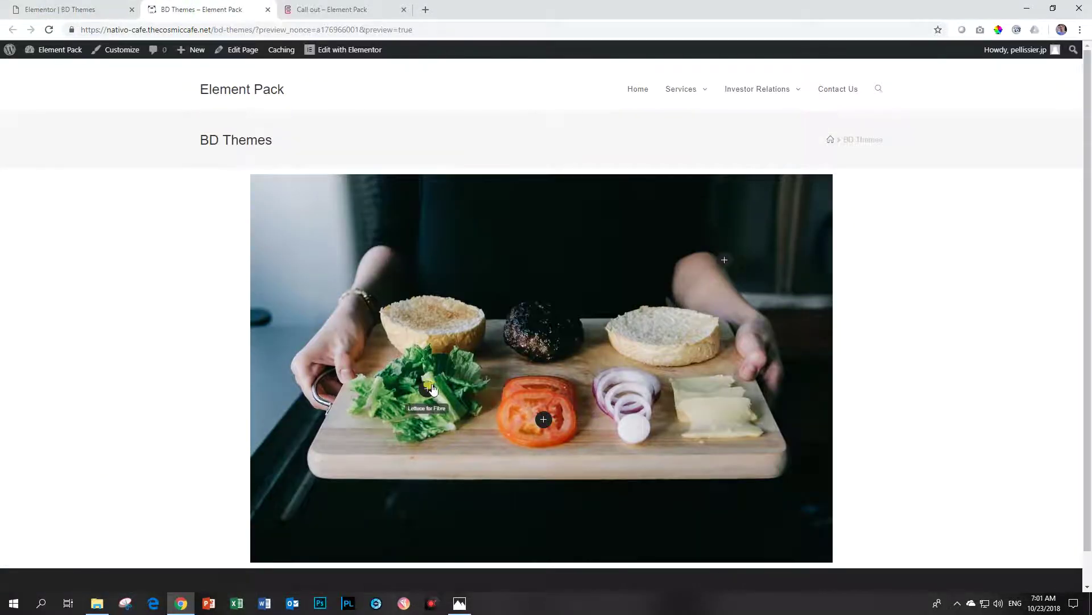
mouse_move(548, 420)
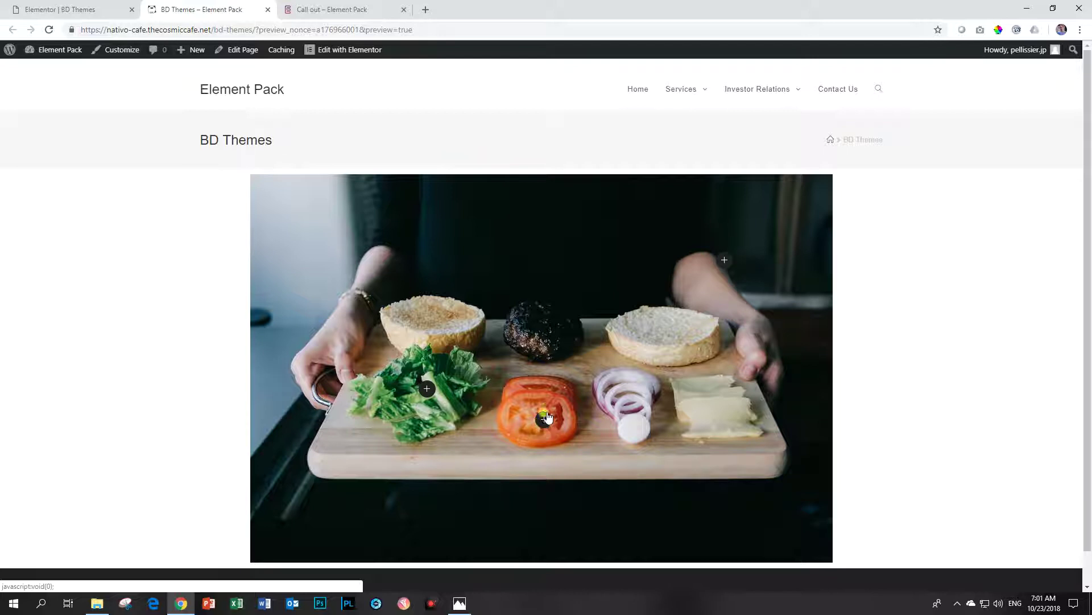
click(88, 7)
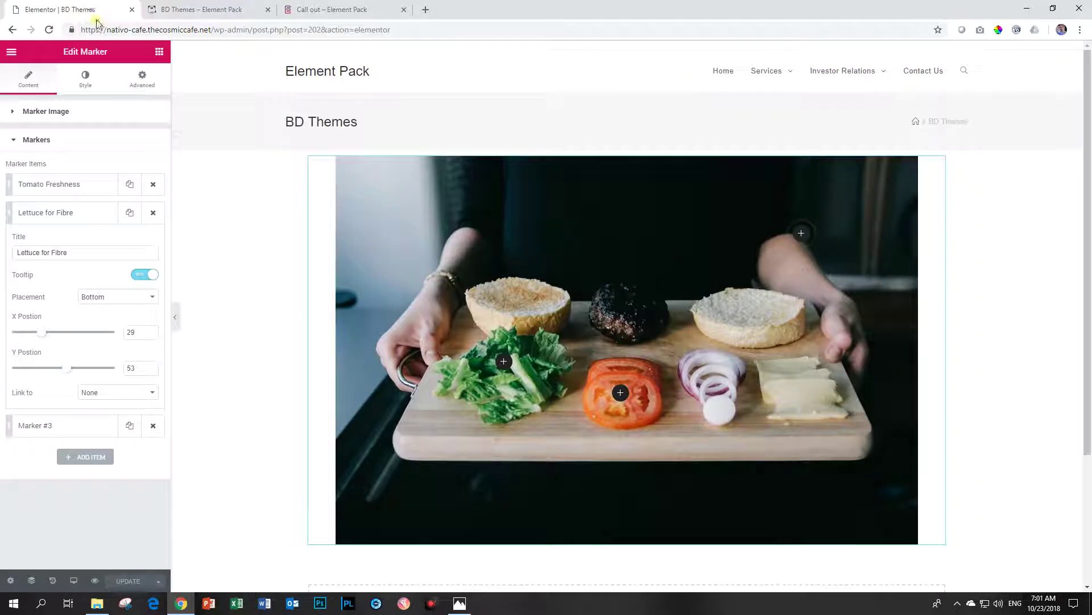
Step: Retitle Marker #3 'Cheese Magnificent' and position it on the cheese at X 78, Y 56
click(74, 213)
click(72, 242)
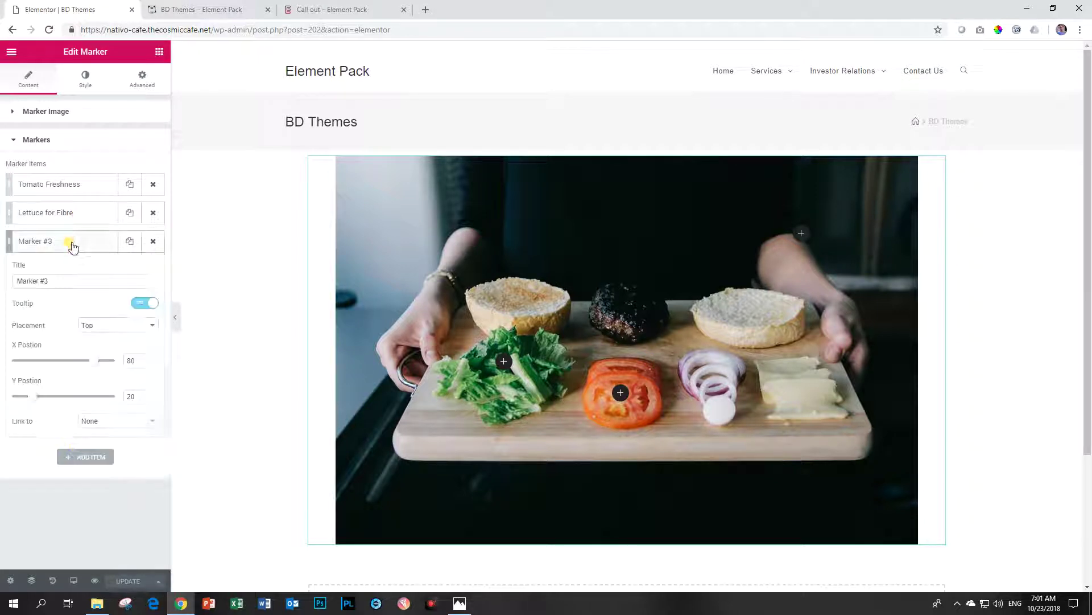
triple_click(69, 276)
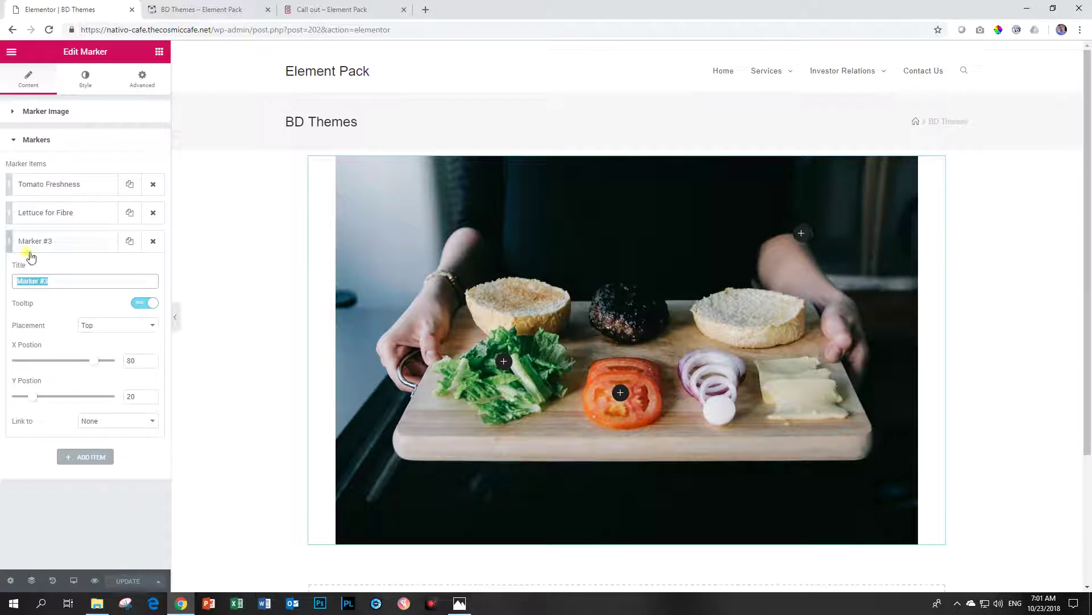
text(Chge)
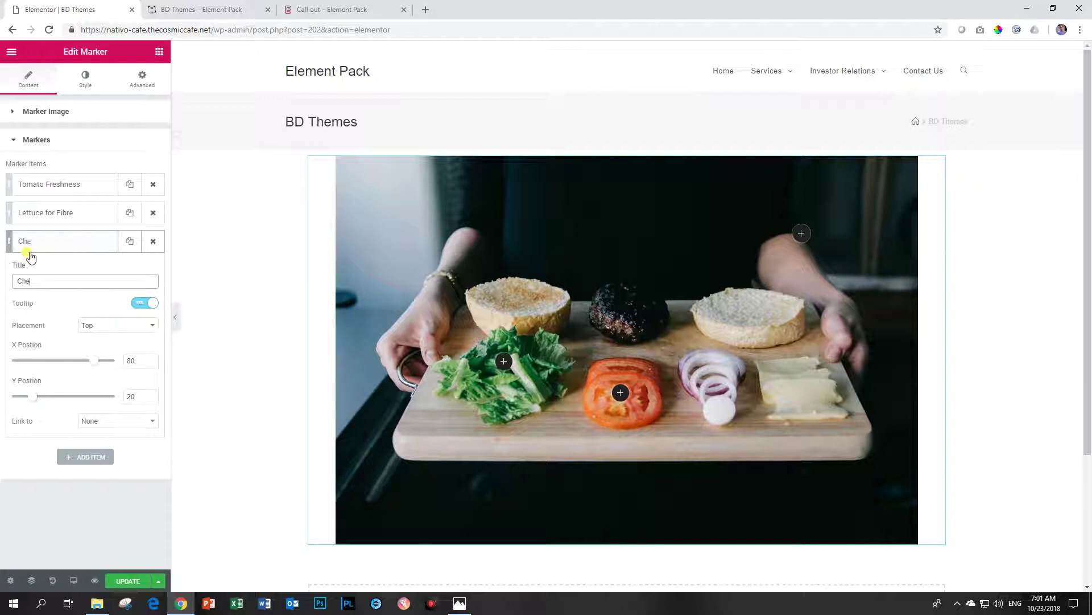
text(ese Magnificent)
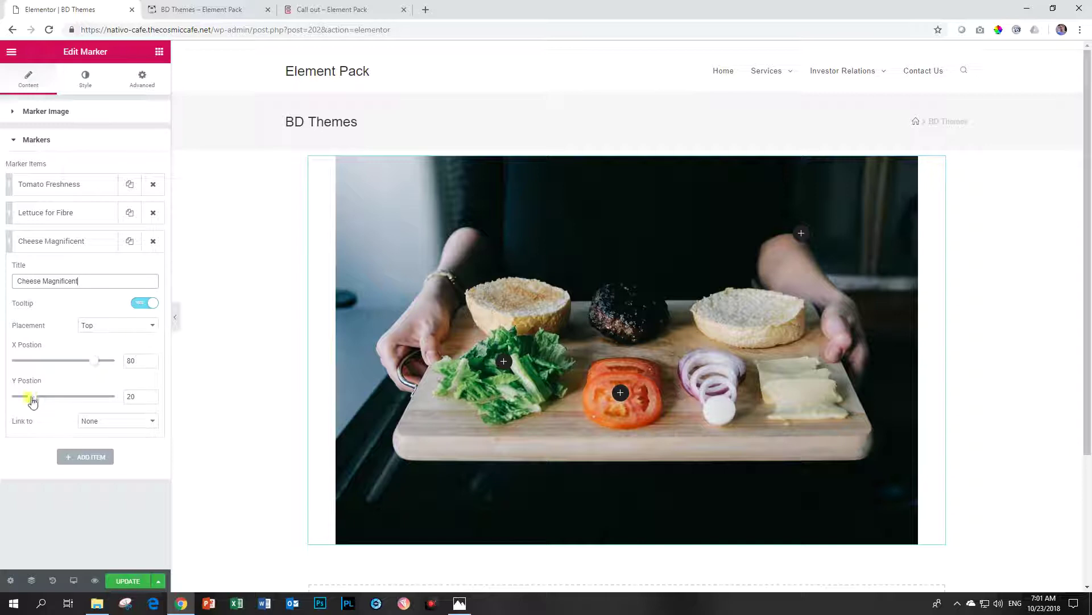
drag(32, 396, 70, 399)
click(94, 362)
drag(96, 365, 94, 365)
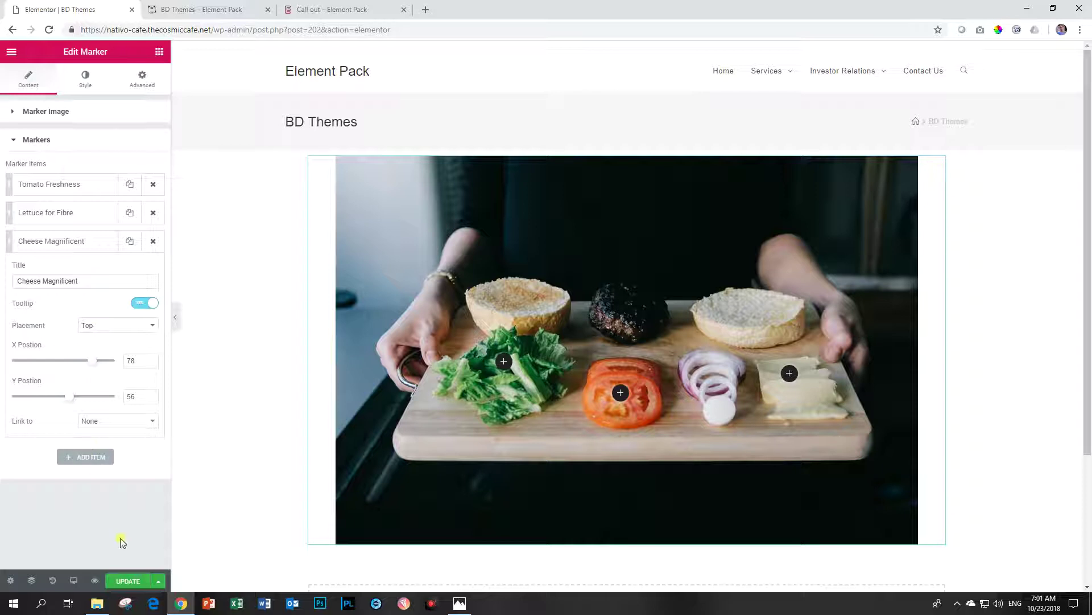
Step: Place the cheese tooltip on the Right, save, and check the preview
click(93, 325)
click(94, 366)
click(128, 581)
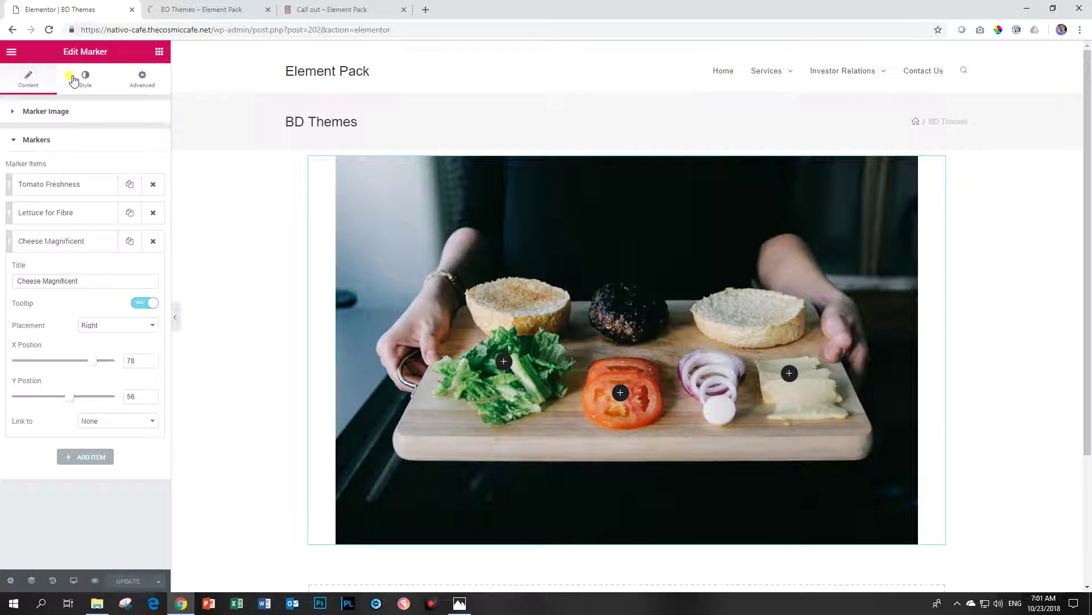
click(216, 12)
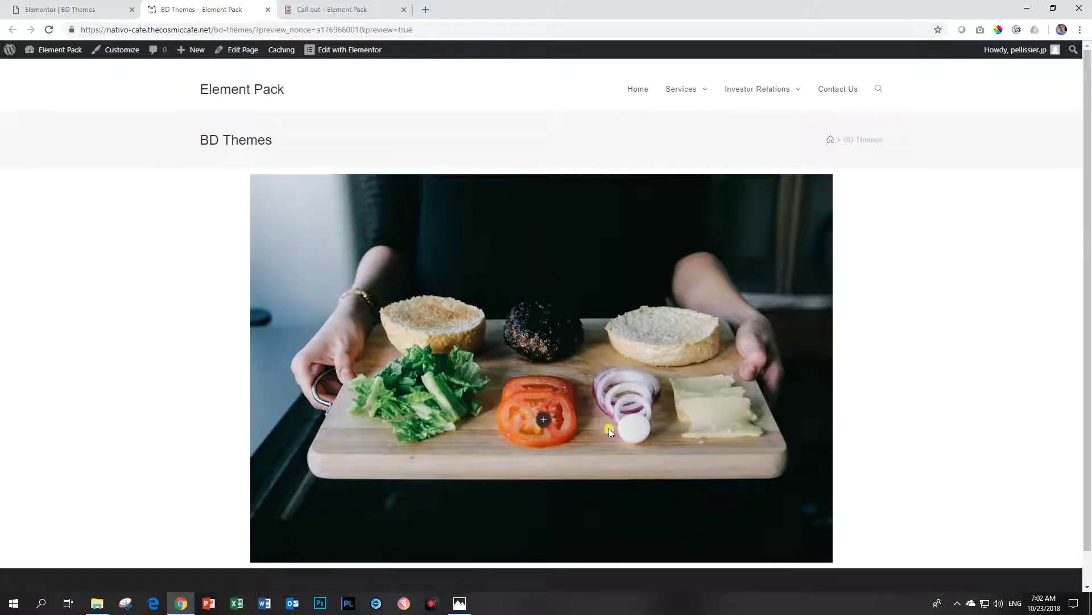
mouse_move(712, 401)
Step: Add a fourth marker on the patty at X 49, Y 37 titled '100% Pure Soya'
click(68, 10)
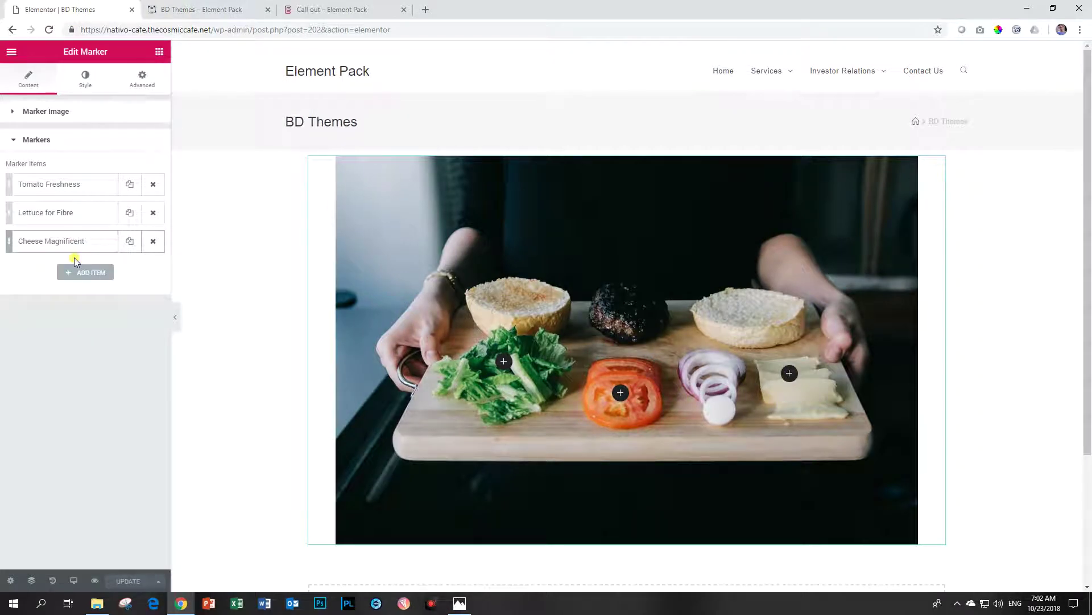
click(75, 272)
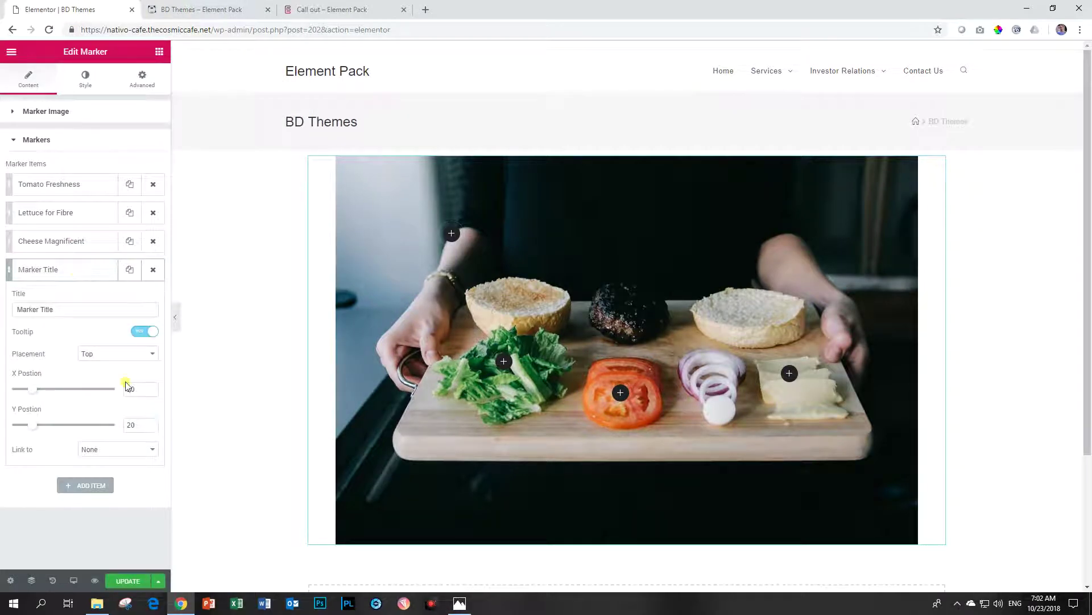
drag(32, 390, 63, 393)
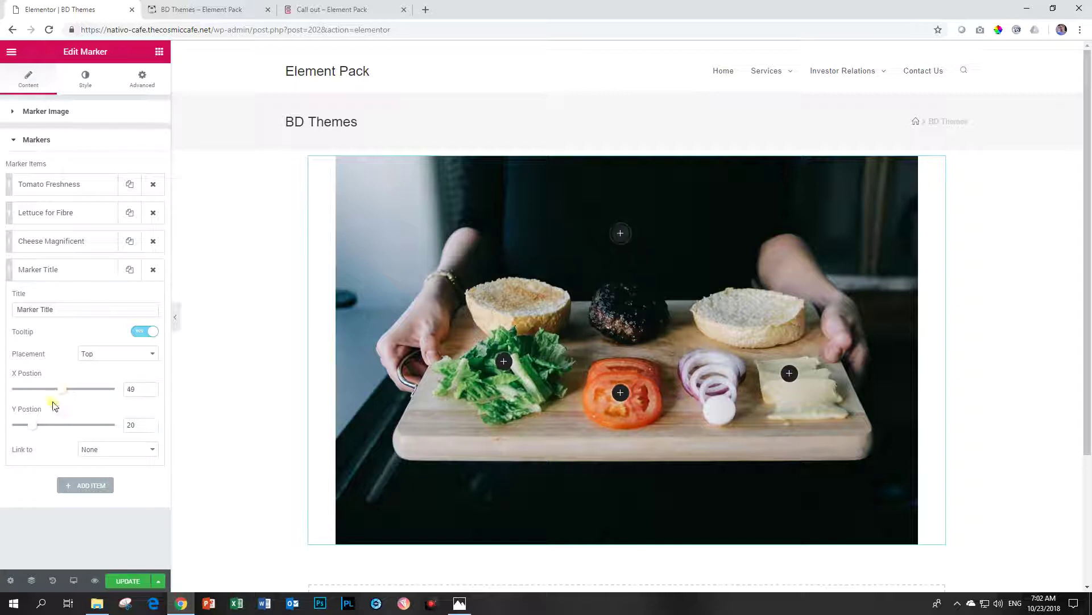
drag(34, 428, 51, 427)
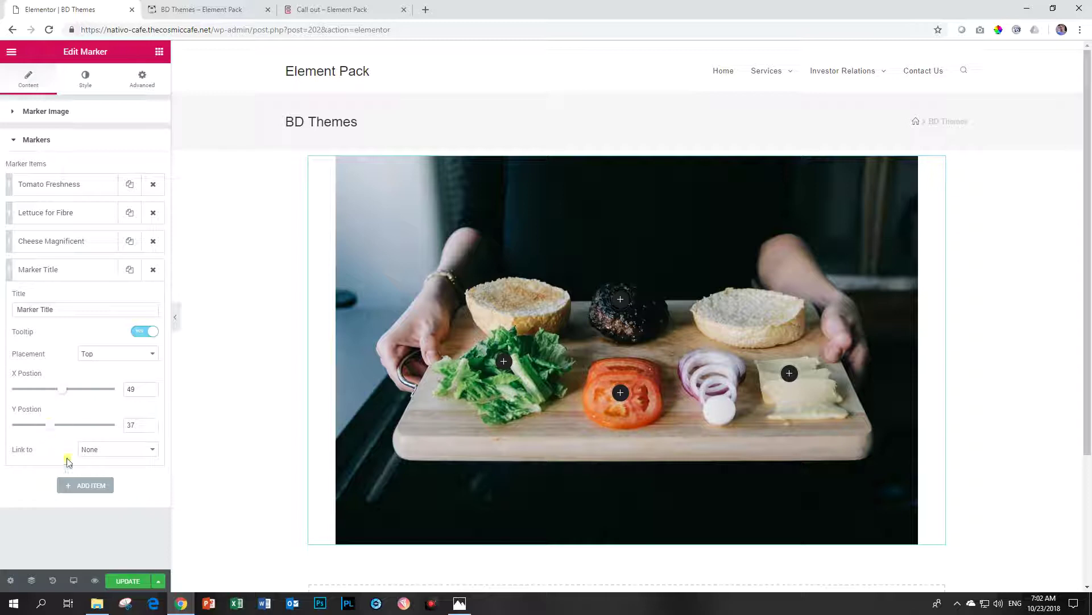
triple_click(77, 305)
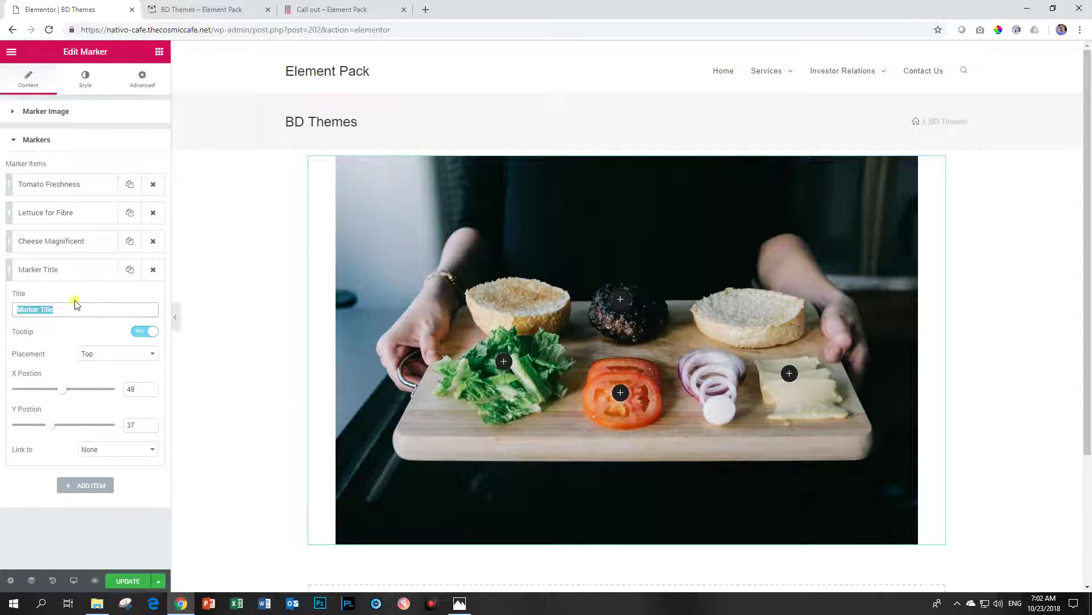
text(100% Pure Soya)
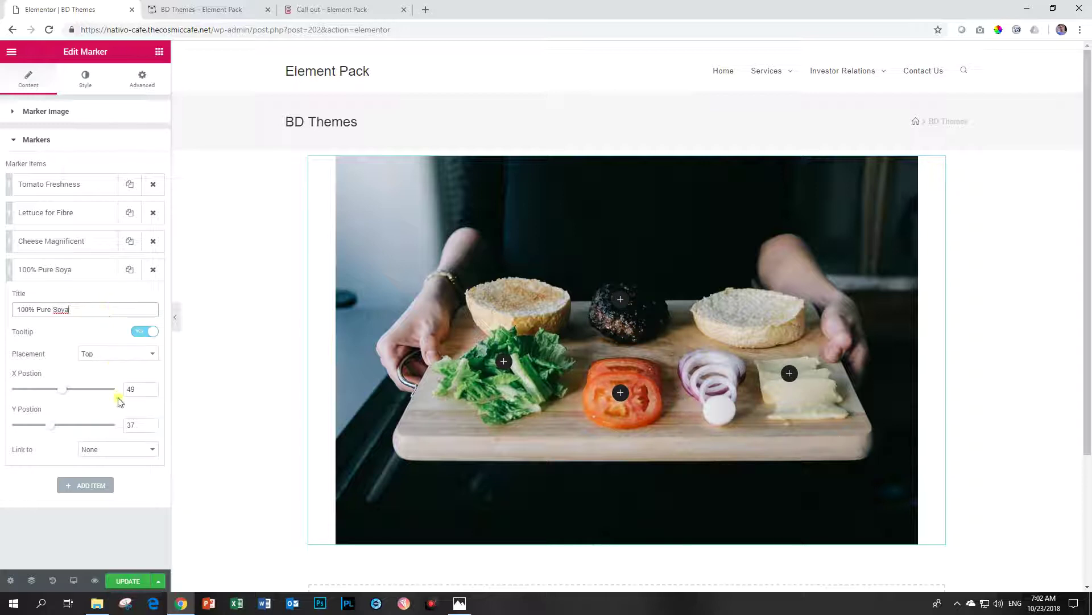
Step: Set the patty tooltip placement to Left, save, and check the preview
click(115, 354)
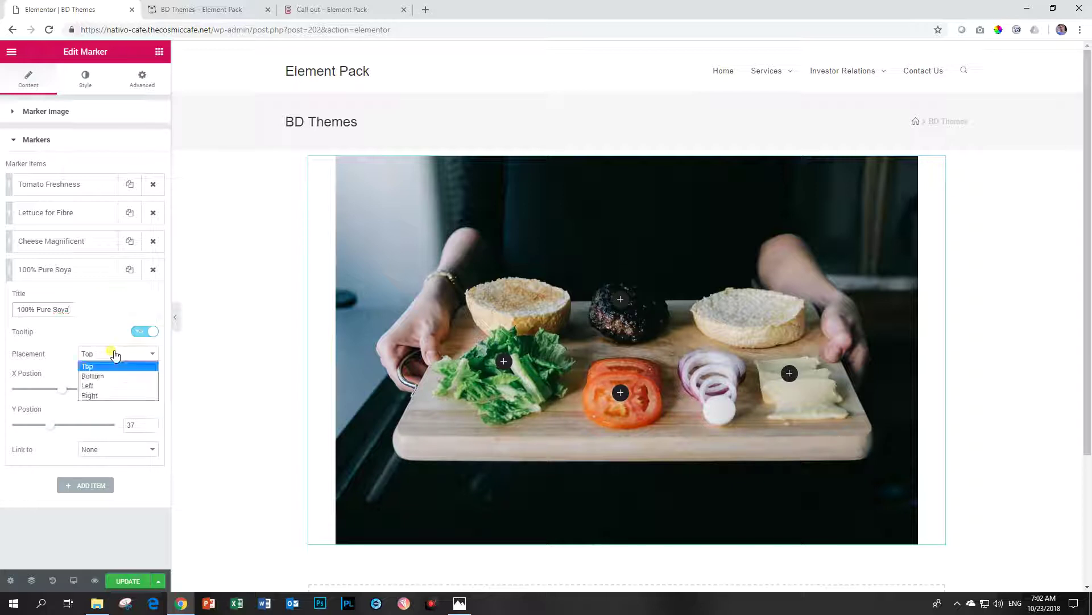
click(99, 387)
click(125, 581)
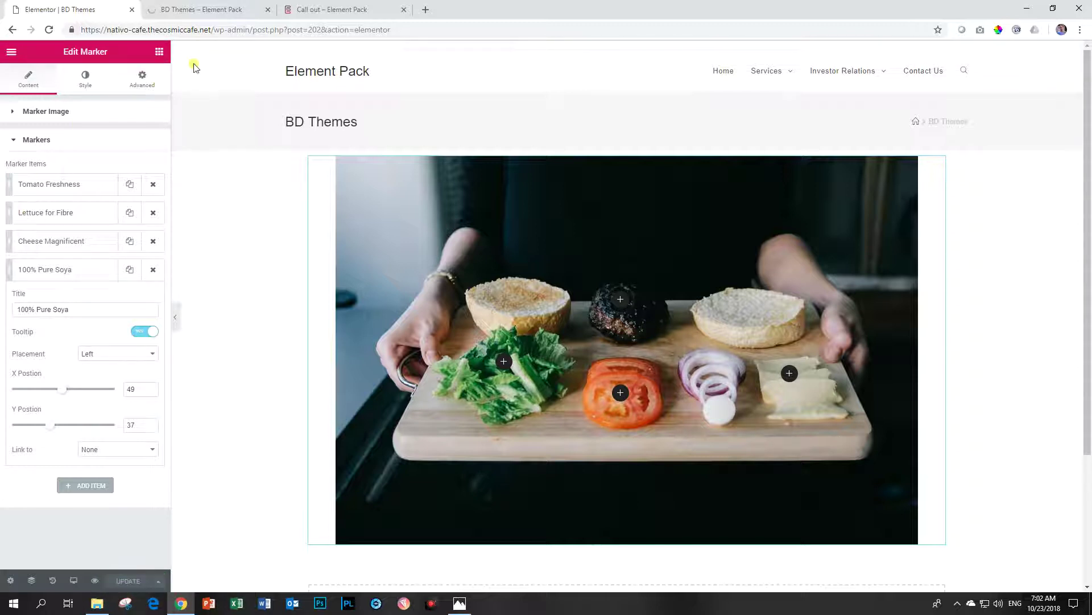
click(205, 10)
mouse_move(549, 327)
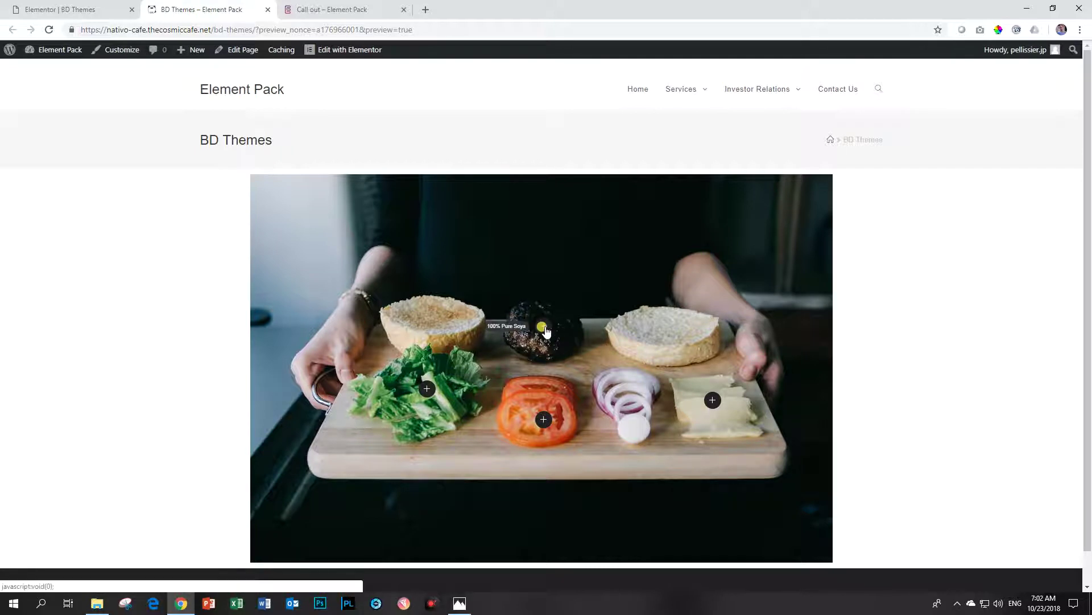
click(50, 8)
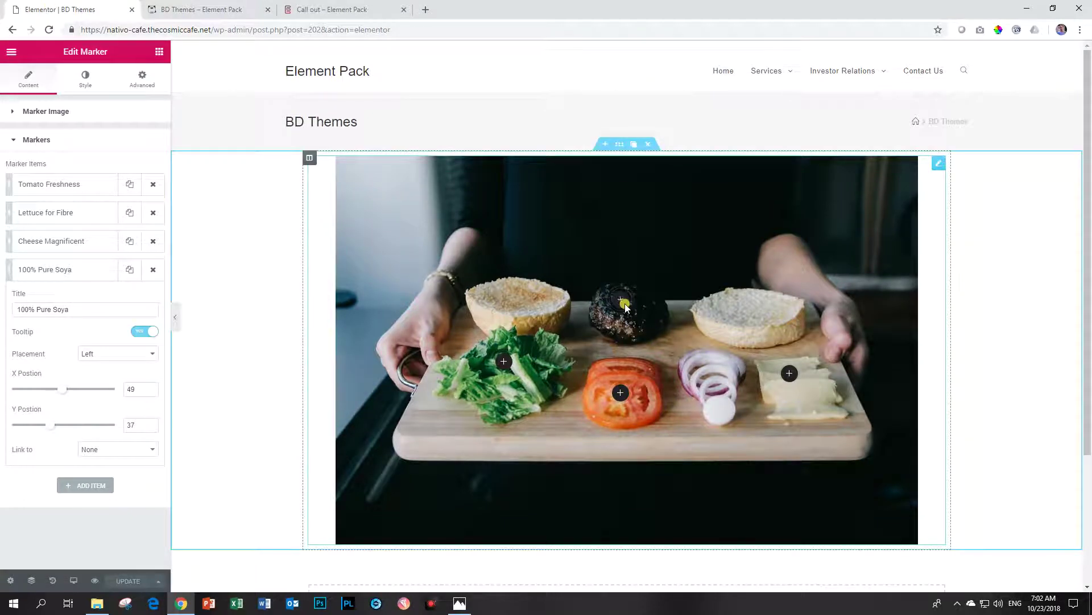
Step: Keep the burger photo centred and add the caption 'Ingredients of Love'
click(39, 271)
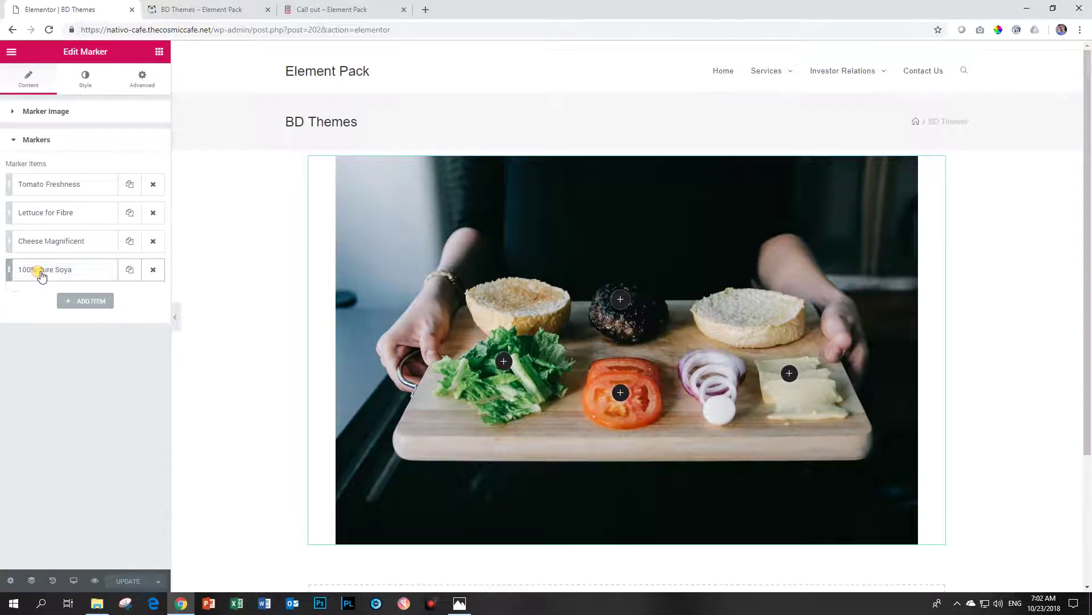
click(38, 117)
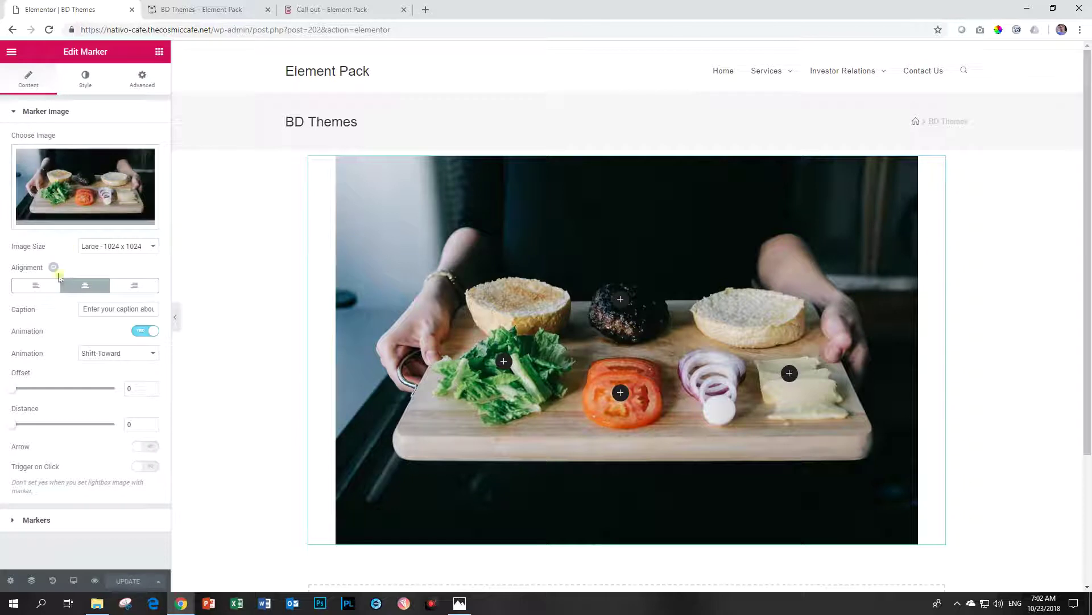
click(35, 285)
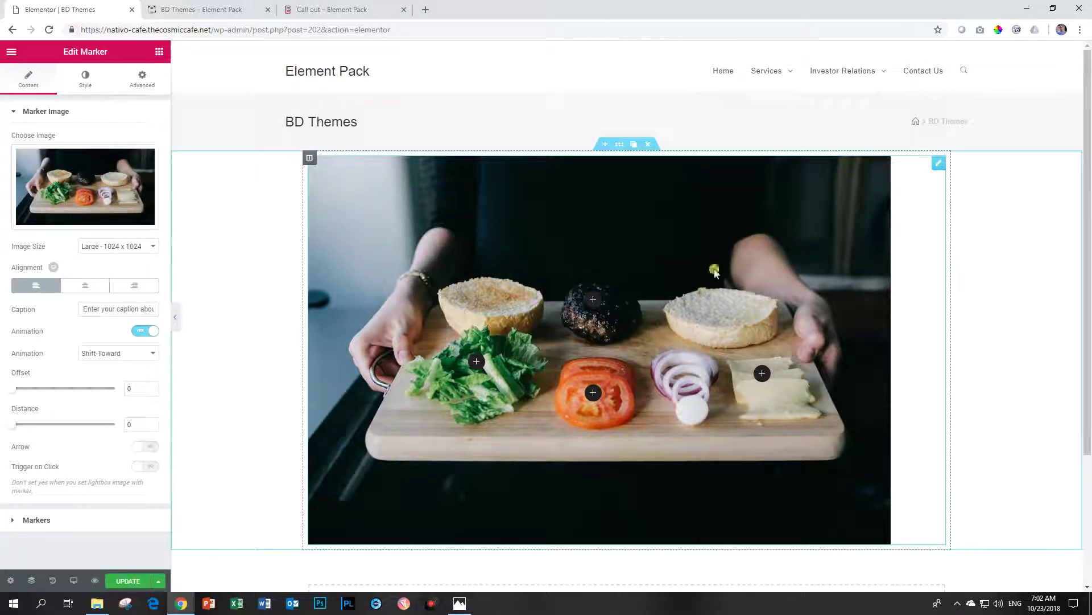
click(87, 286)
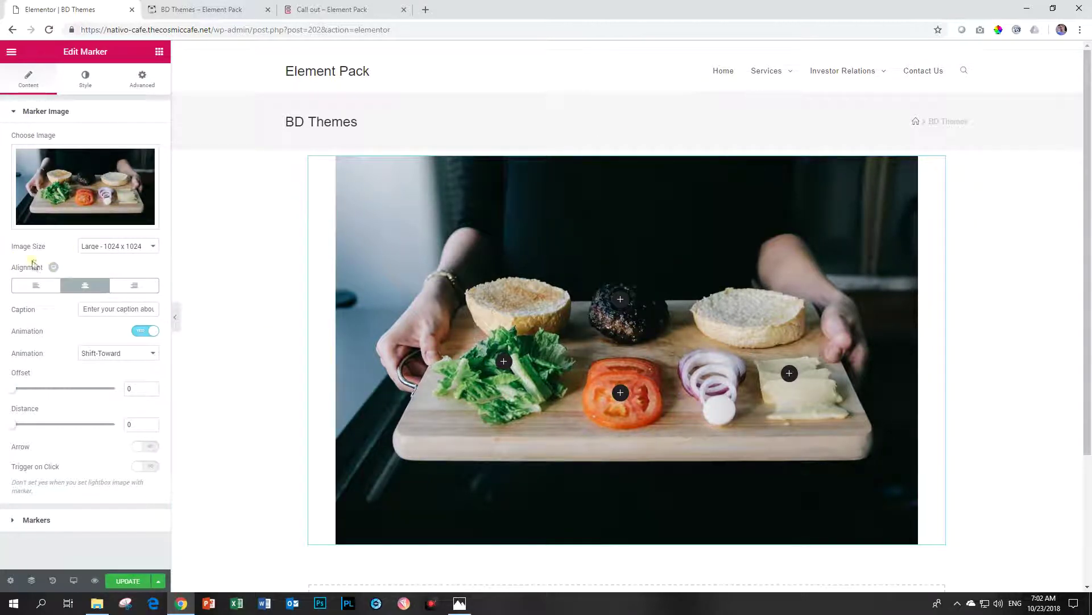
click(116, 309)
text(In)
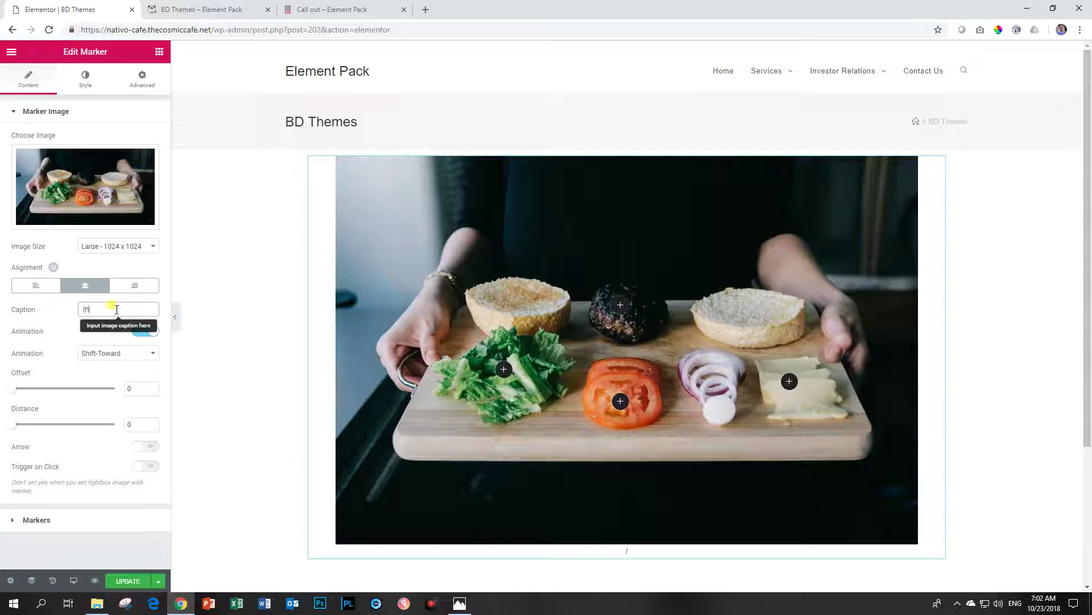
text(gredients of Love)
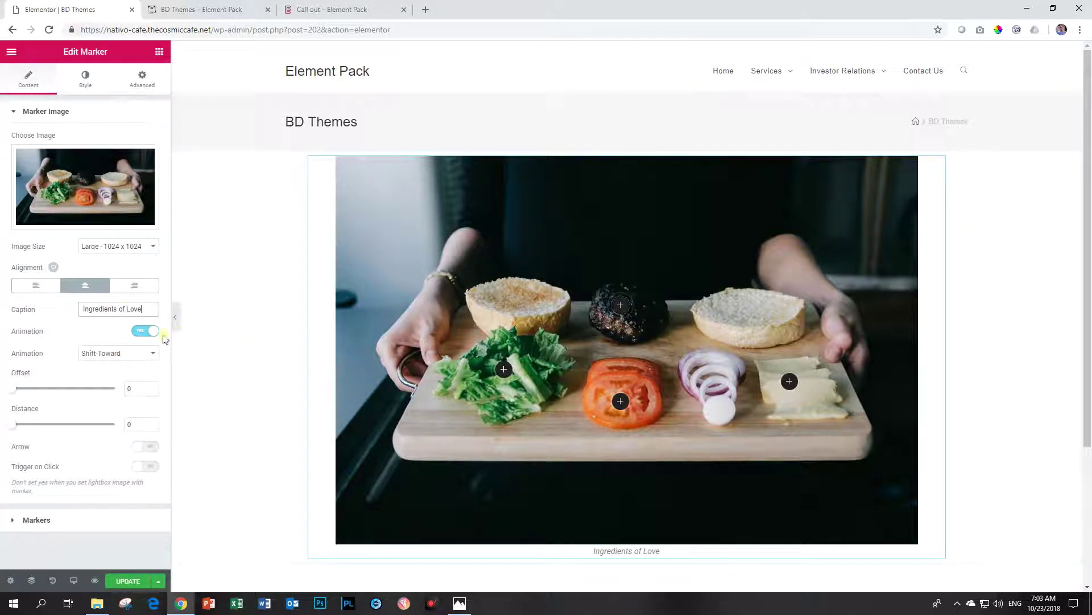
Step: Change the tooltip animation from Scale to Perspective and view the preview
click(139, 353)
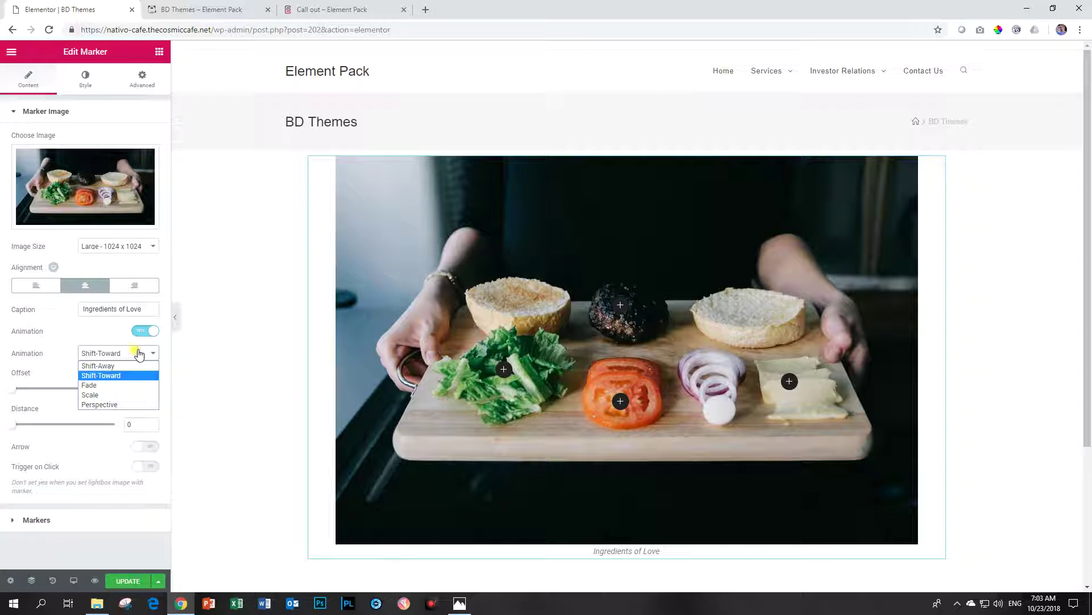
click(107, 397)
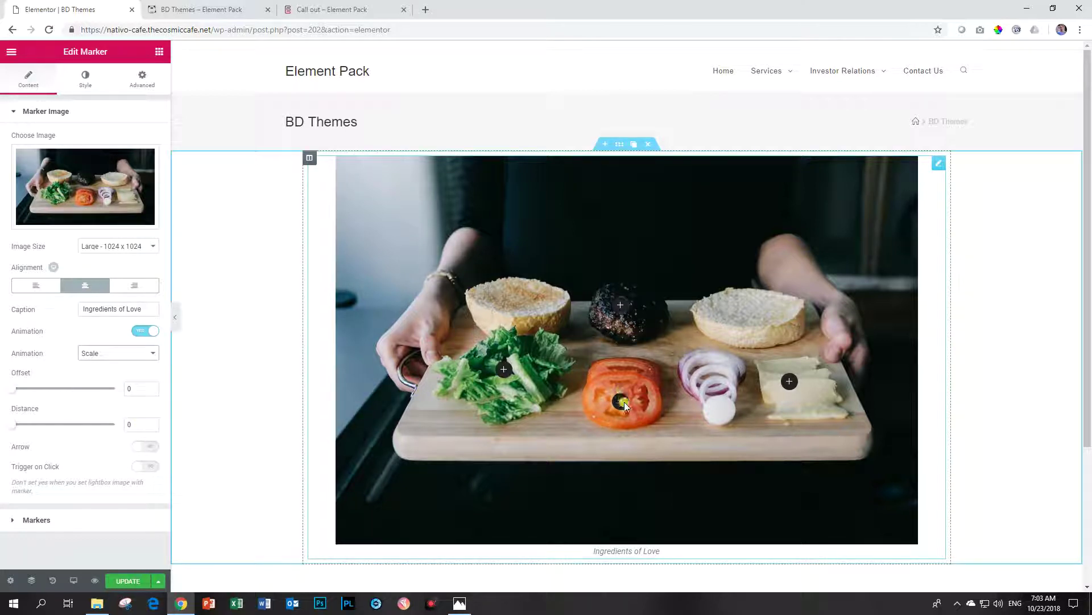
click(122, 353)
click(116, 396)
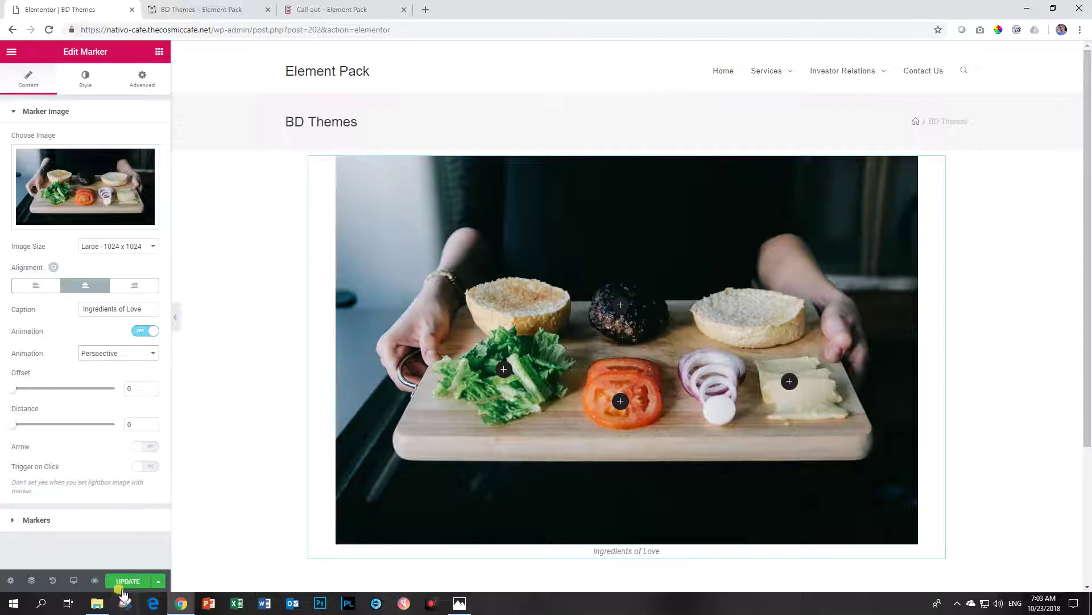
click(211, 10)
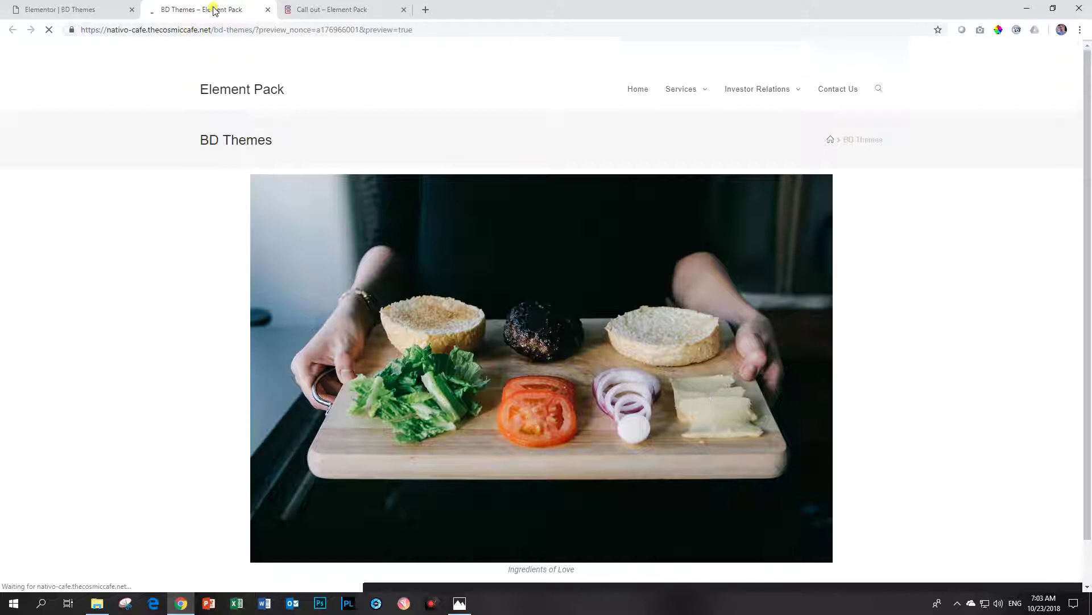
Step: Set the tooltip offset to 22 and distance to 56, and save
mouse_move(538, 336)
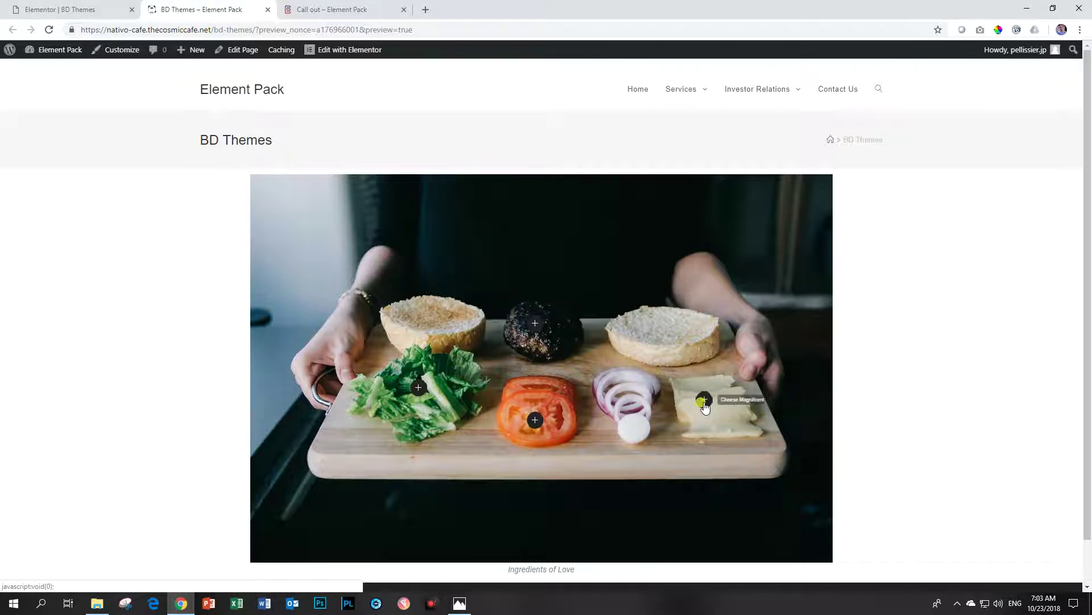
click(121, 7)
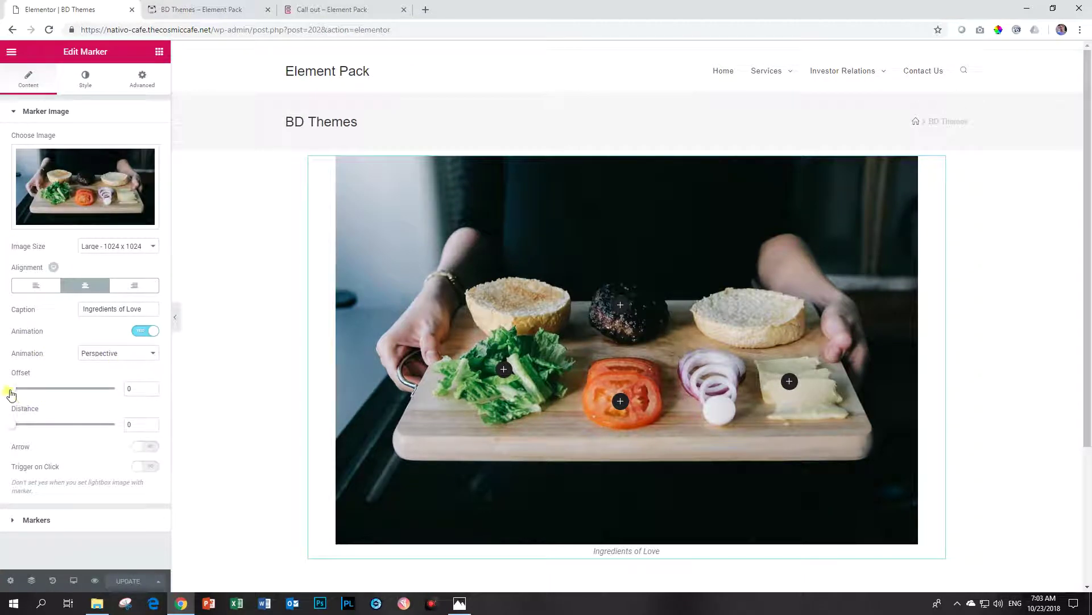
drag(11, 394, 69, 431)
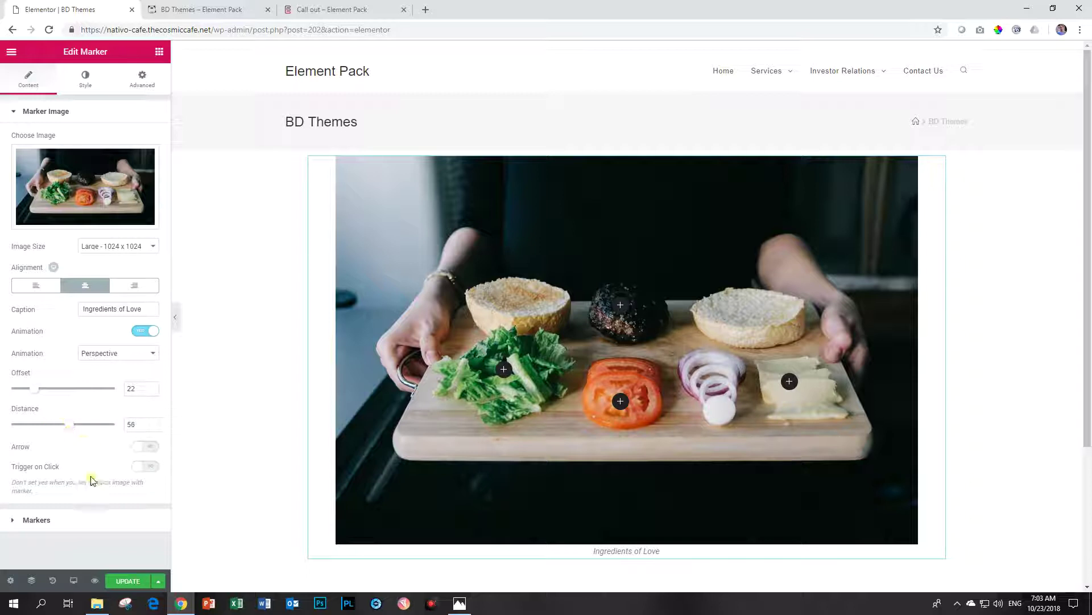
click(124, 581)
Step: Check the tooltips in the preview, then switch on tooltip arrows
click(180, 10)
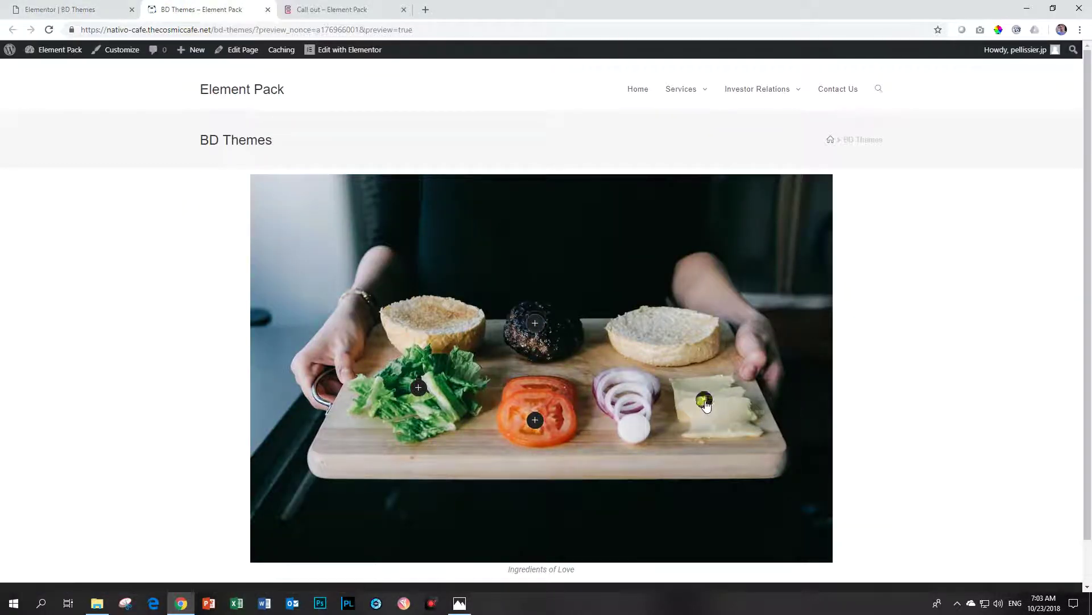
mouse_move(688, 407)
click(60, 10)
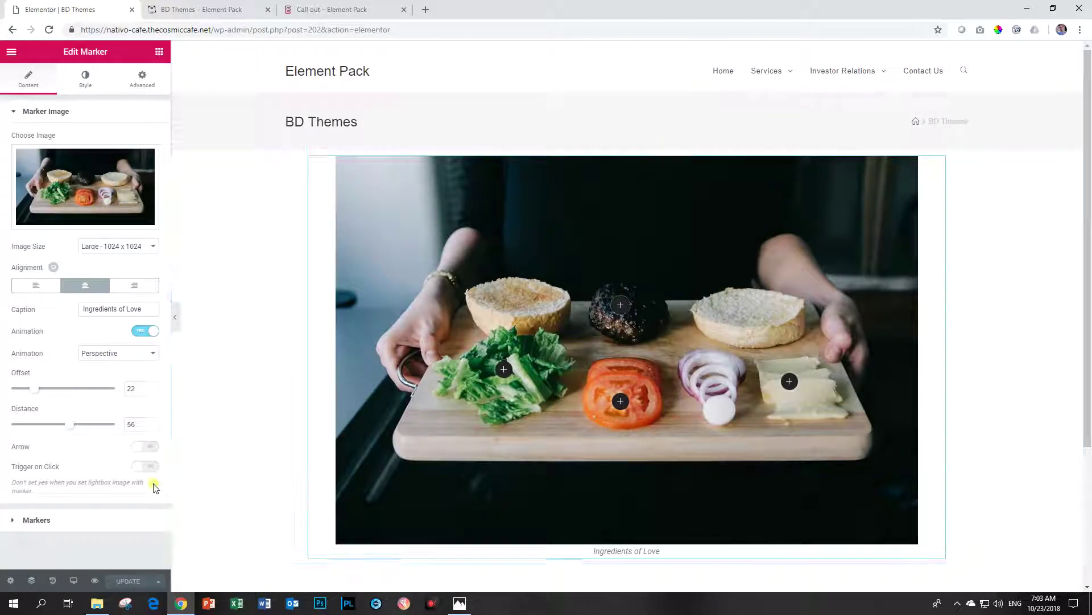
click(153, 449)
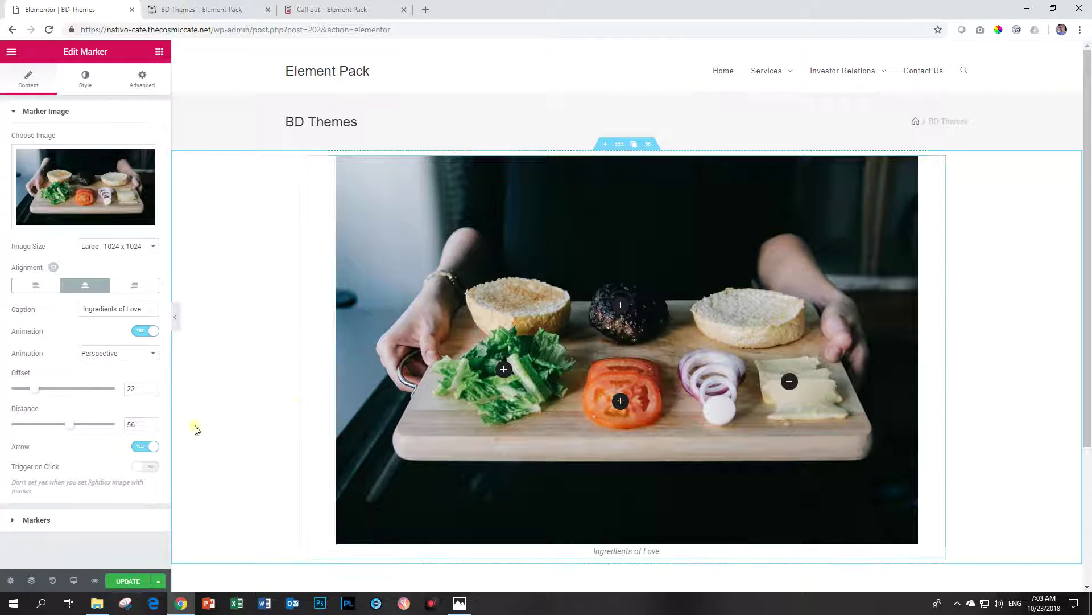
Step: Make tooltips open on click with arrows on, save, and view the preview
click(144, 451)
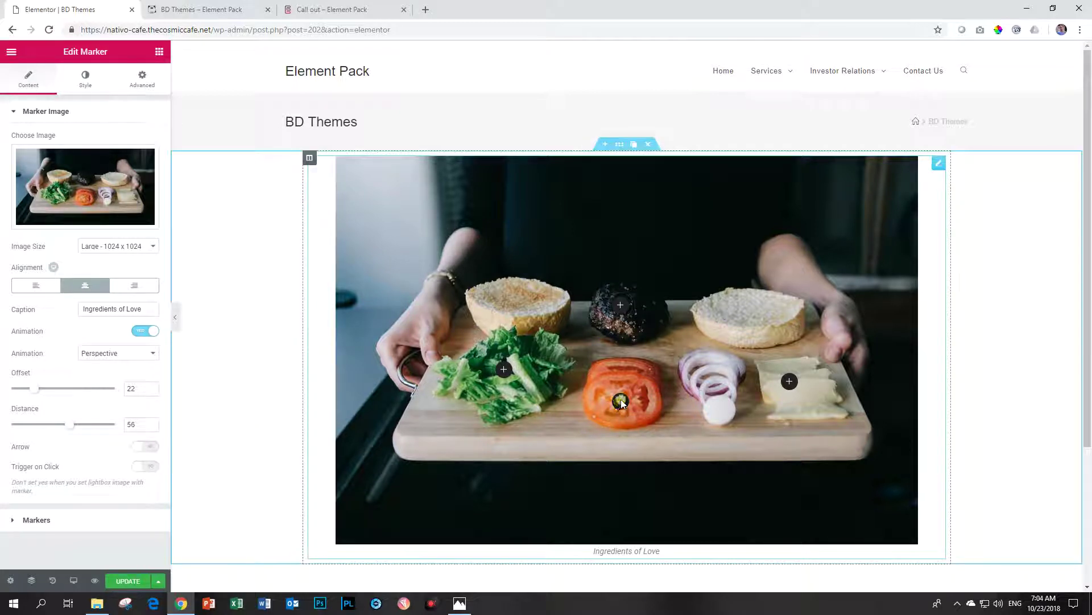
click(145, 468)
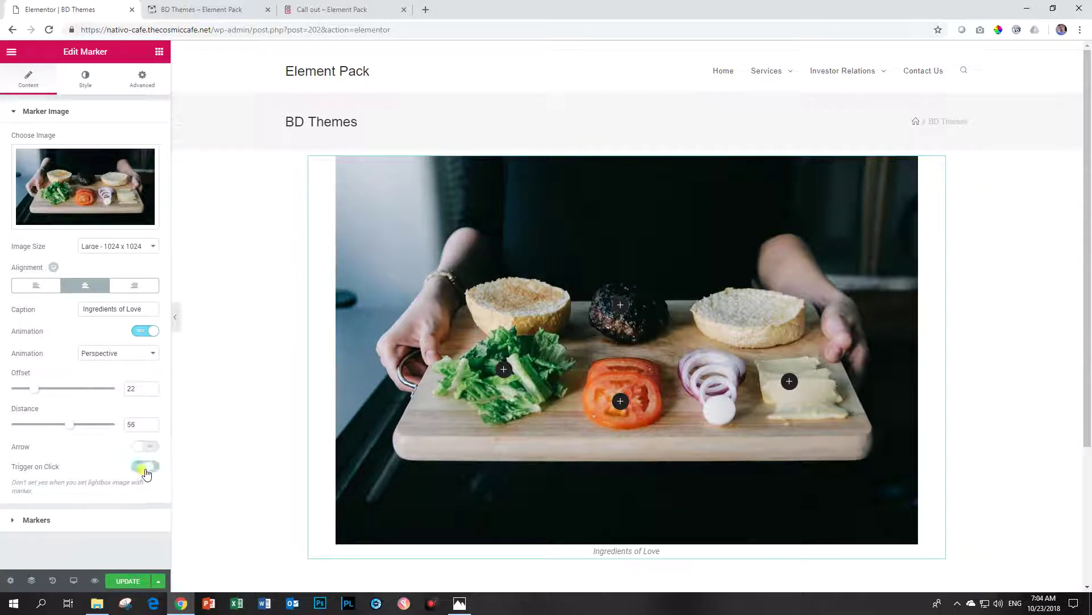
click(621, 402)
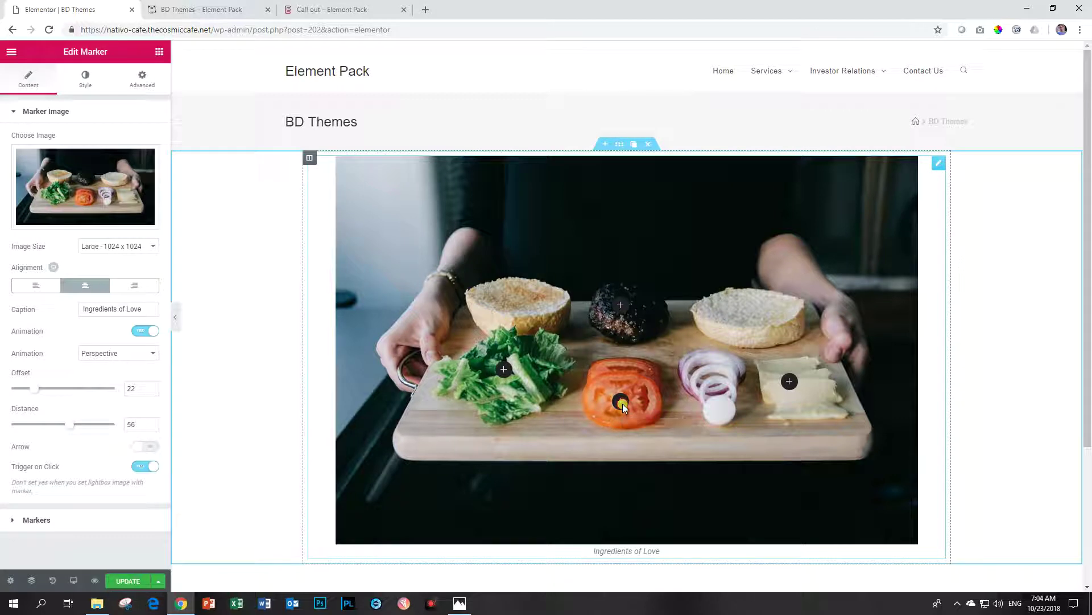
click(147, 447)
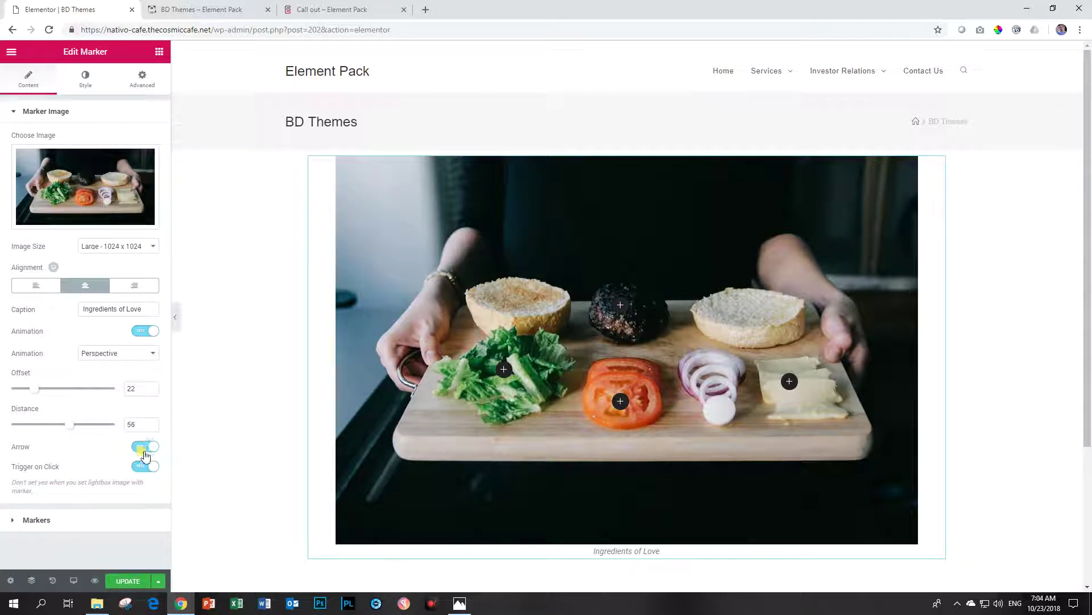
click(130, 580)
click(219, 16)
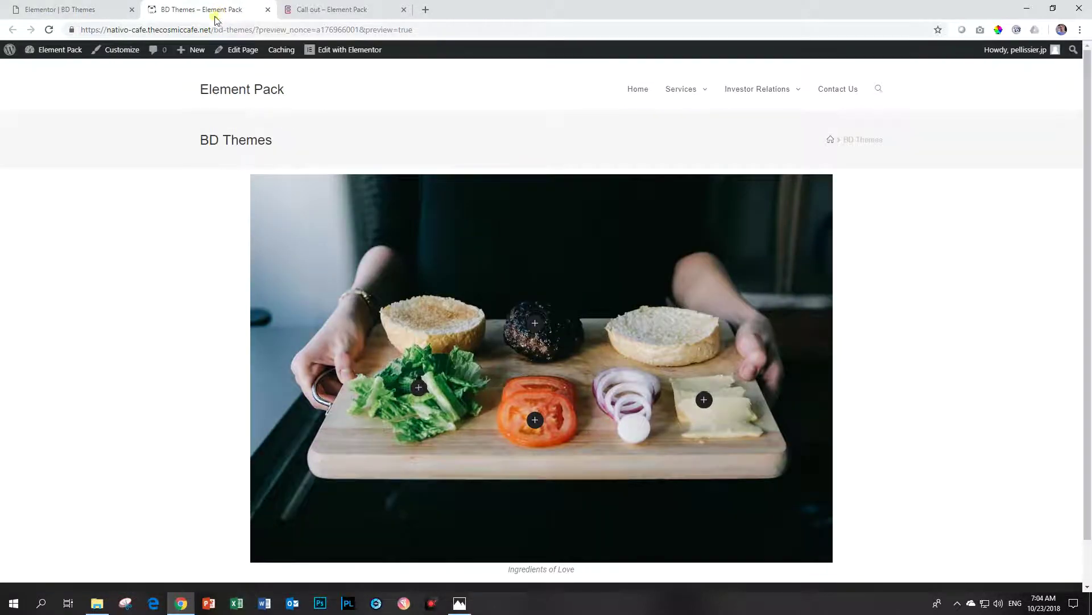
Step: Try the cheese, patty, tomato and lettuce hotspot tooltips on the live preview page
mouse_move(535, 424)
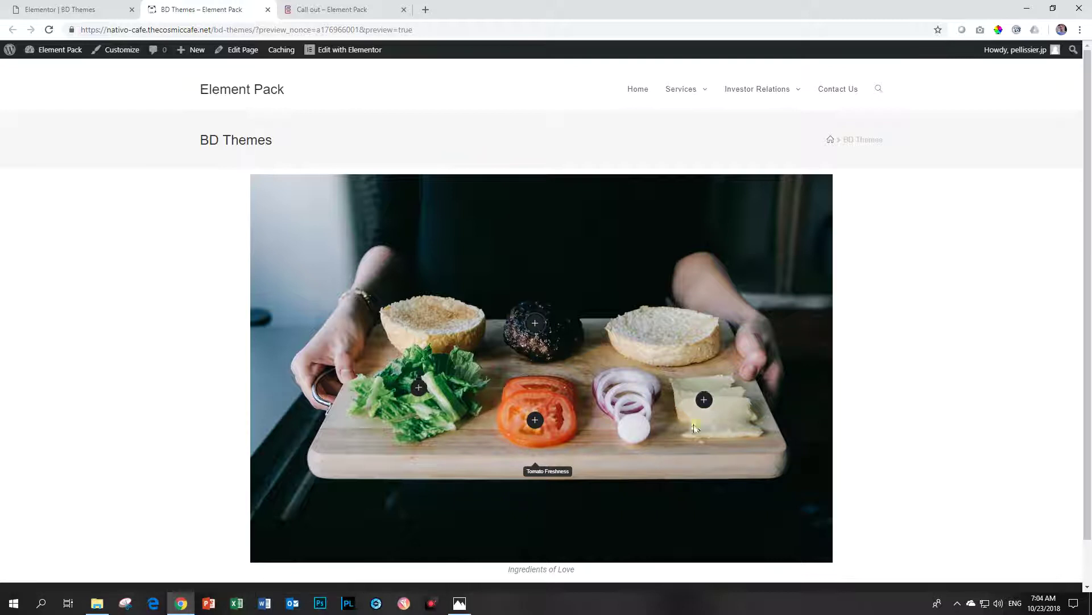
click(705, 401)
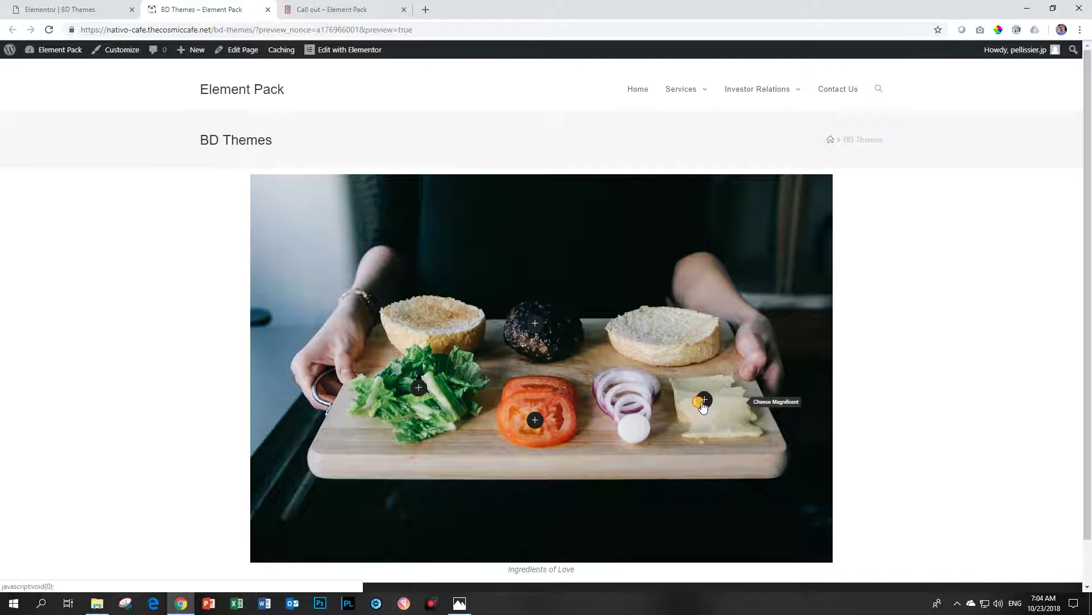
click(534, 326)
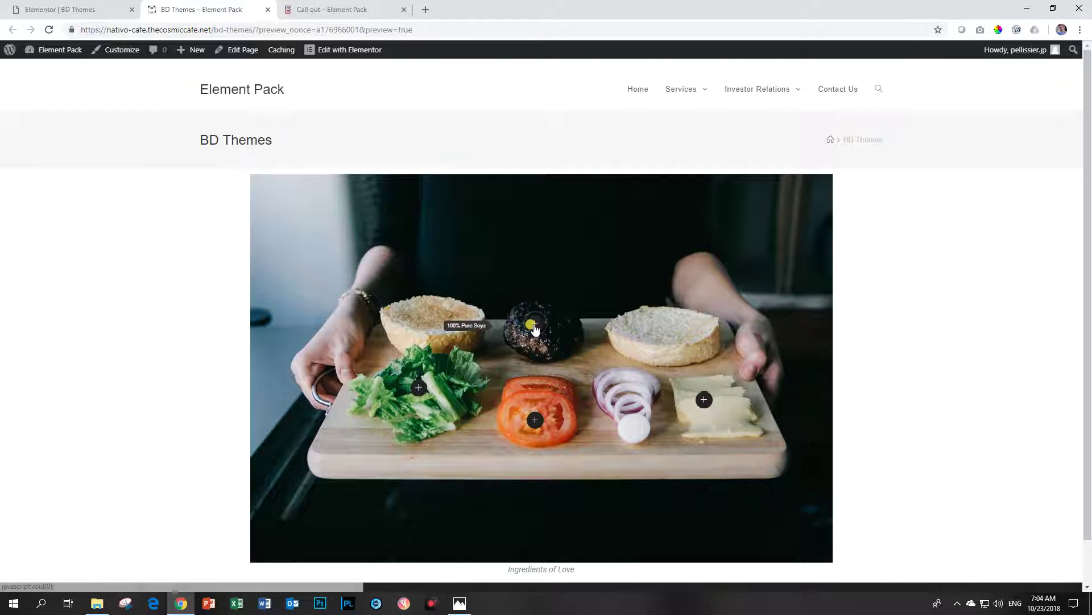
click(535, 420)
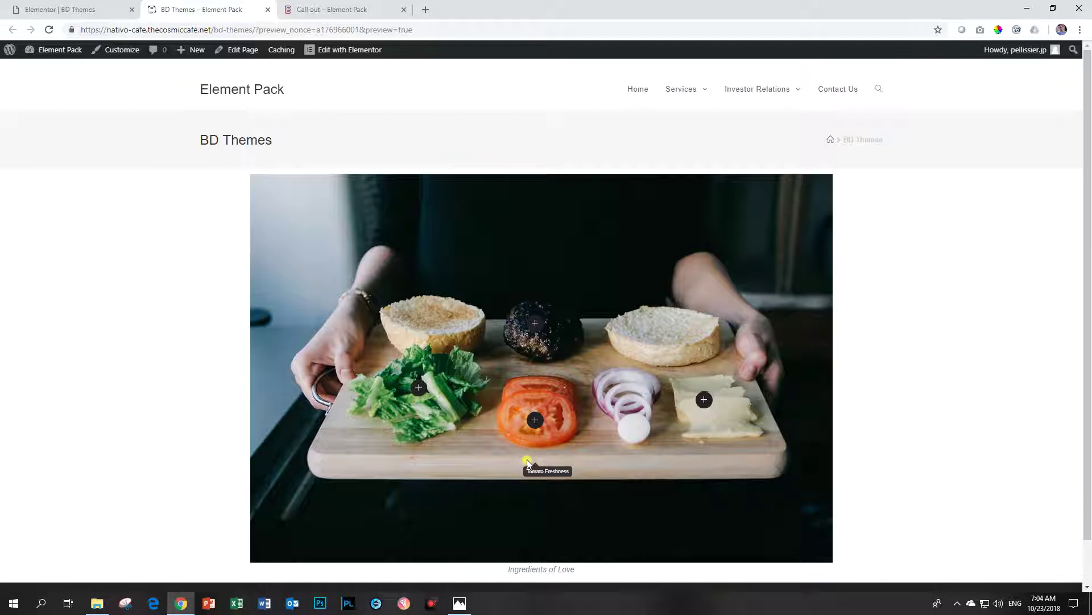
click(419, 388)
Step: Back in the editor, drag the tooltip Offset and Distance both down to 0
click(154, 51)
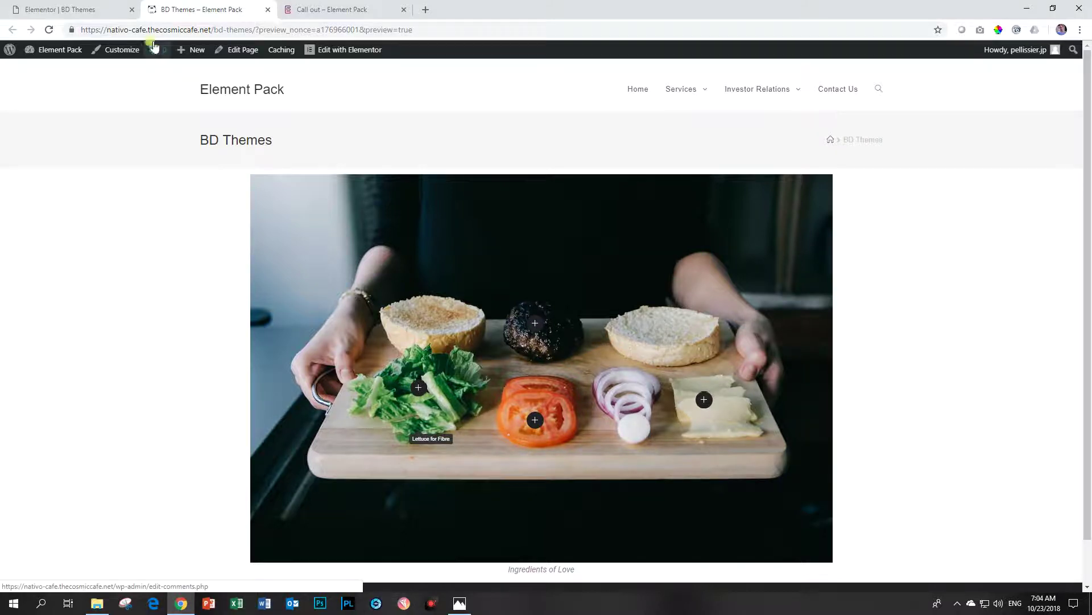
click(60, 10)
drag(39, 388, 6, 389)
drag(69, 424, 8, 427)
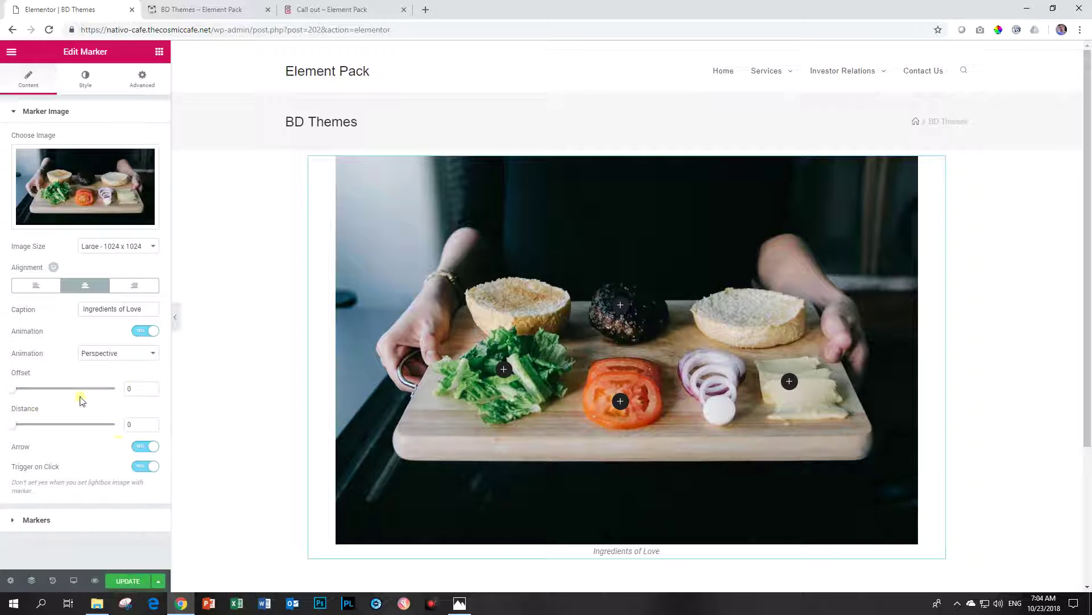
Step: Set the tooltip Offset to 5 and Distance to 5, then save with Update
click(109, 389)
text(5)
double_click(137, 424)
text(5)
click(130, 580)
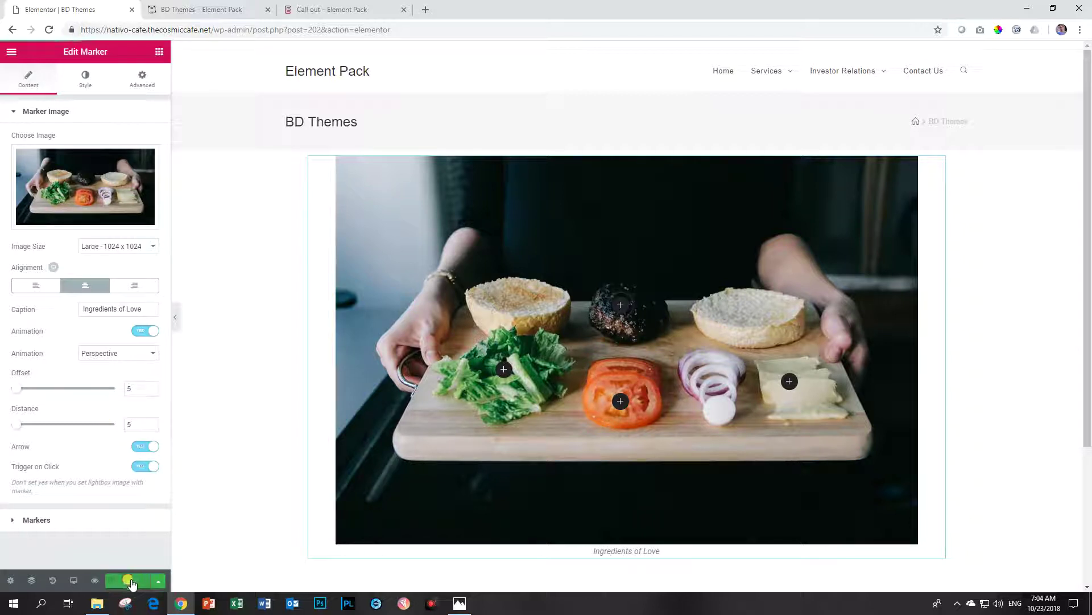
Step: Reload the live preview and test the tomato, lettuce and cheese hotspot tooltips
click(221, 9)
key(F5)
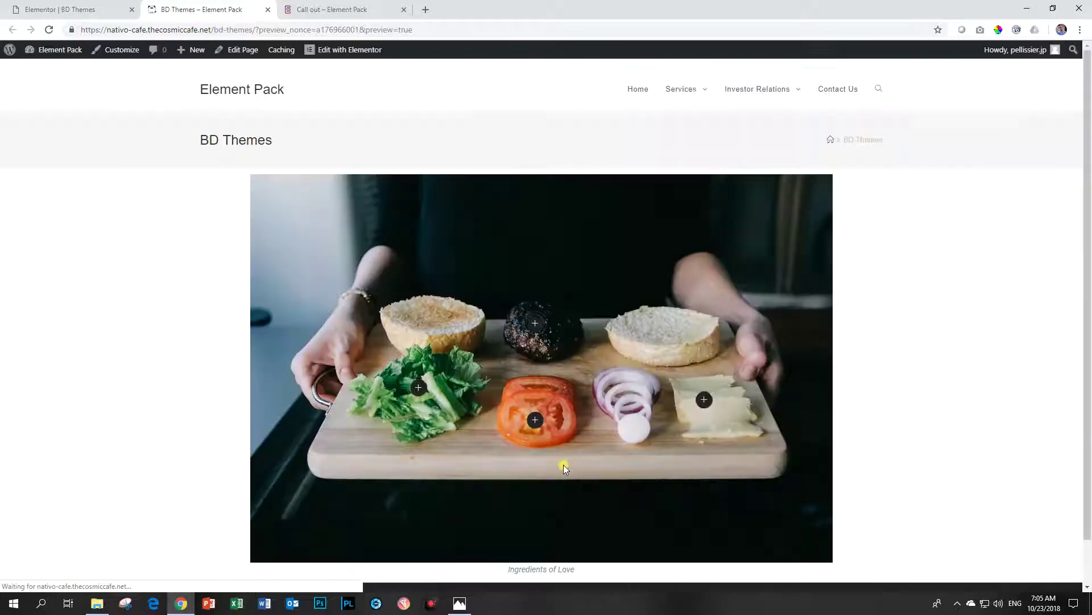
mouse_move(536, 423)
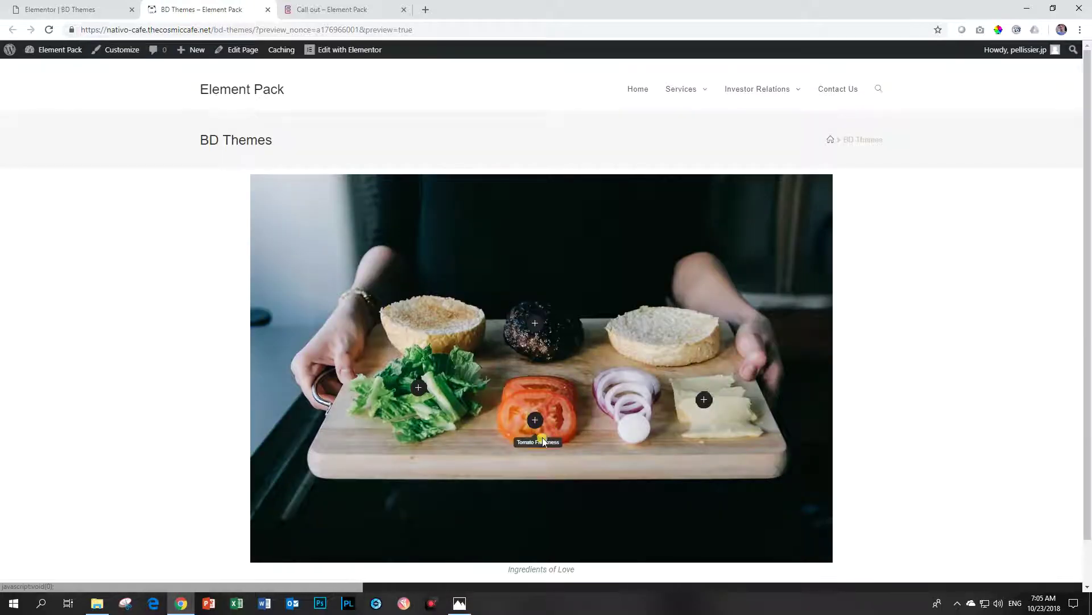
click(537, 422)
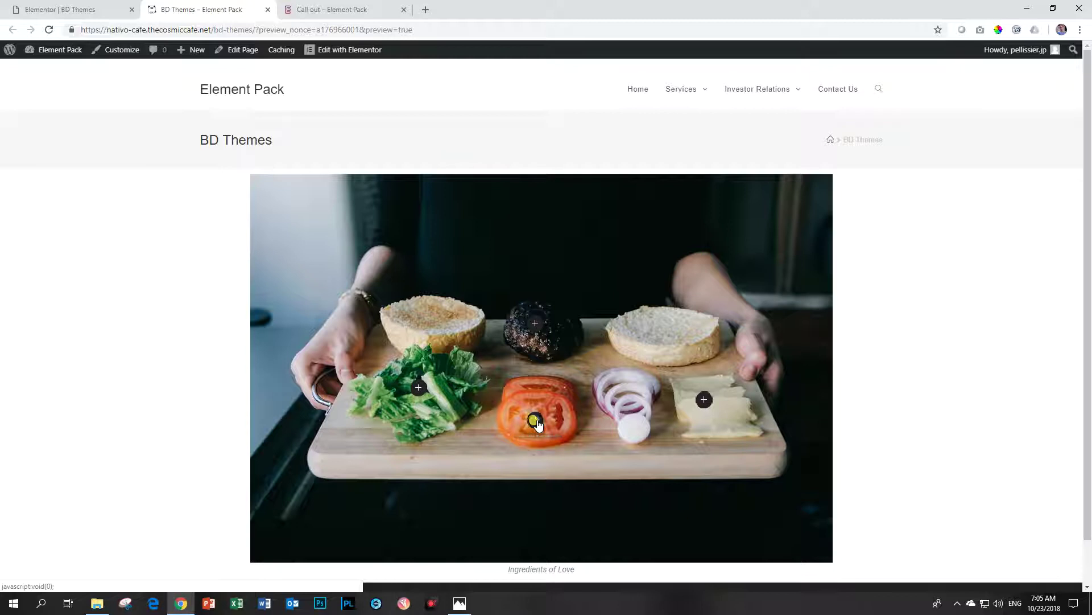
mouse_move(535, 324)
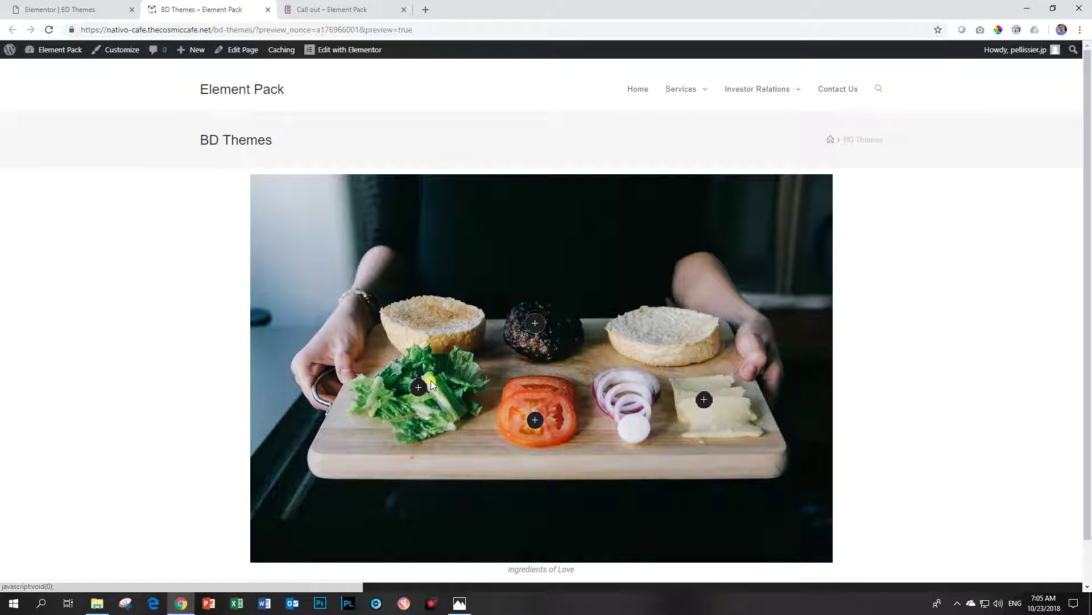
click(417, 391)
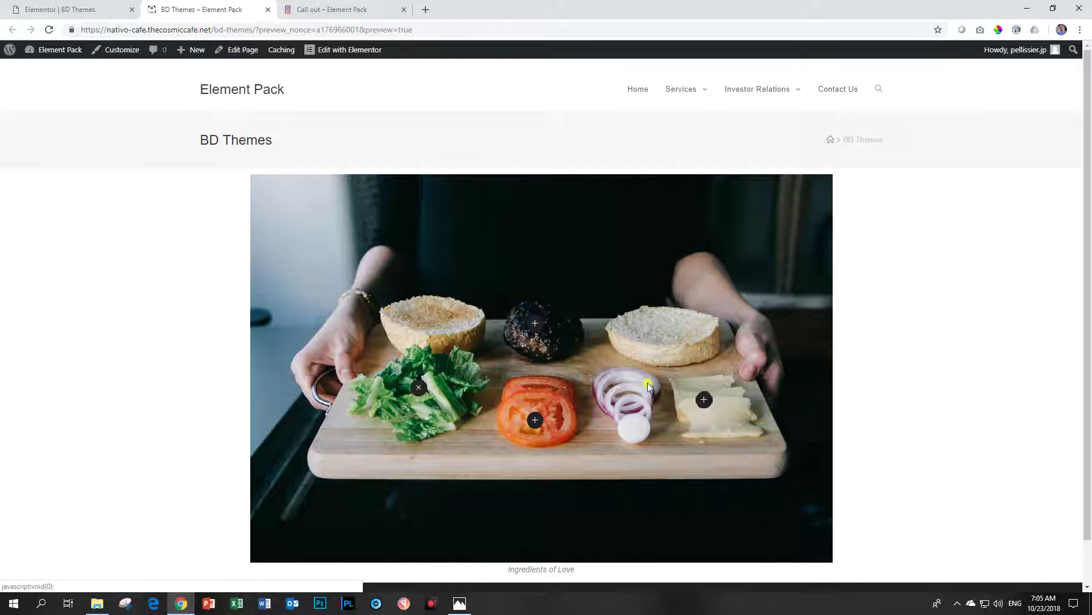
click(704, 400)
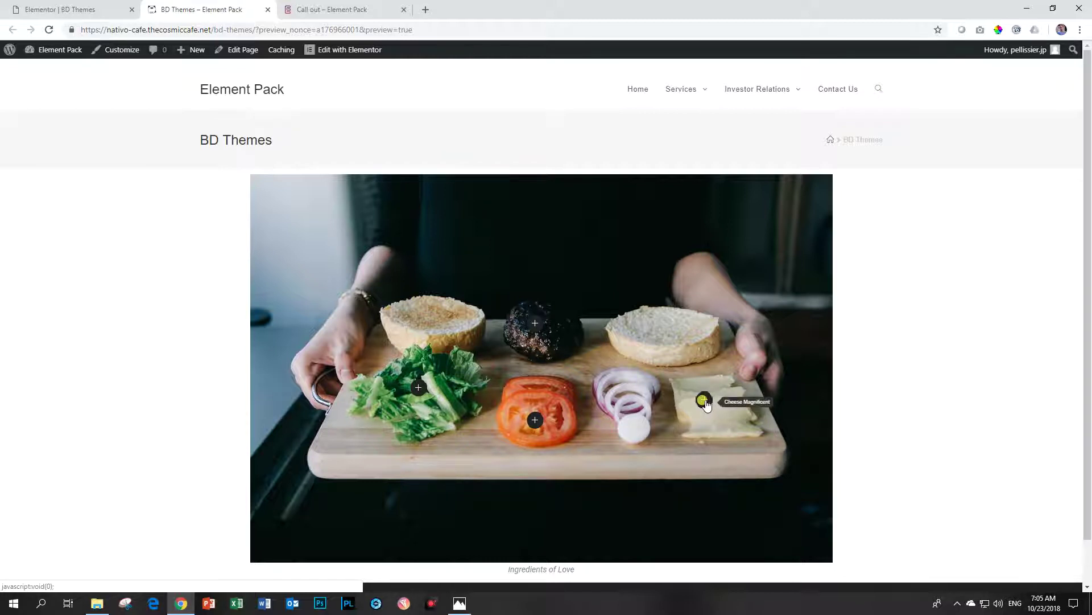
click(706, 403)
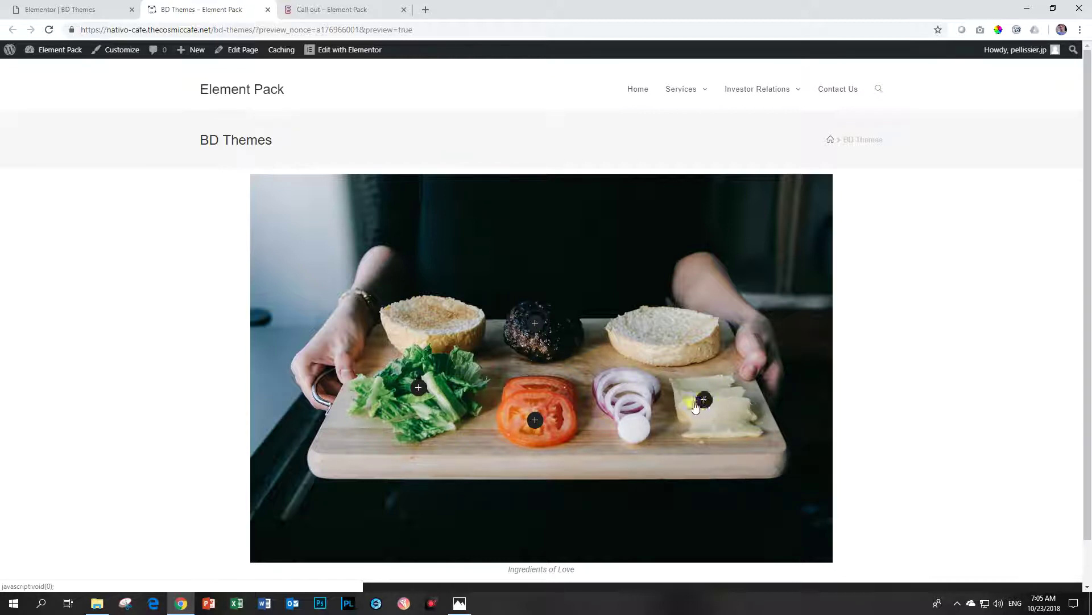
click(706, 403)
Step: In the marker's Style tab, make the Ingredients of Love caption text orange
click(82, 9)
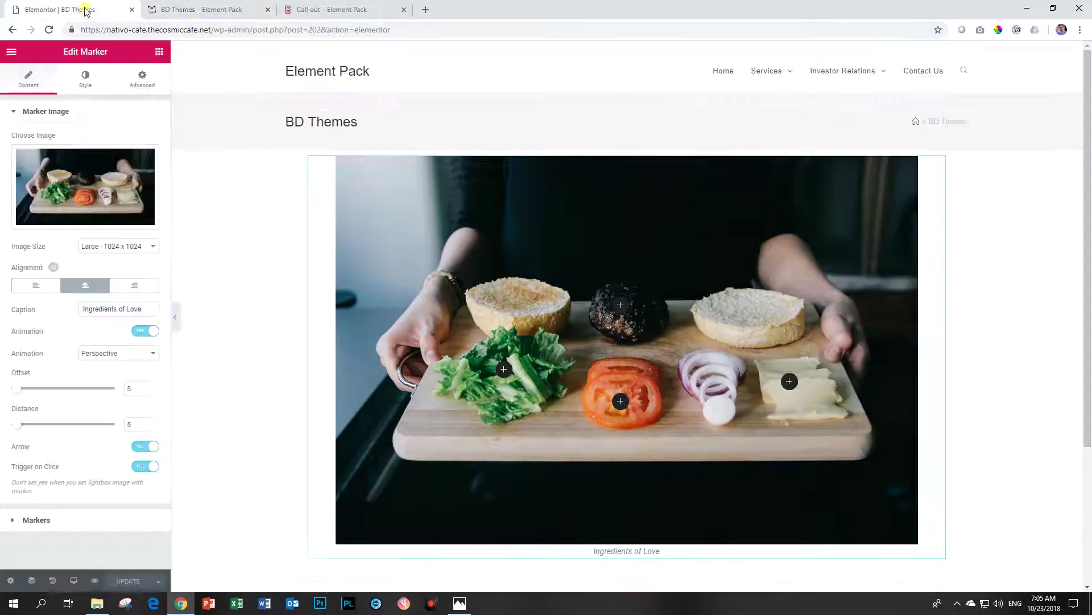
click(86, 80)
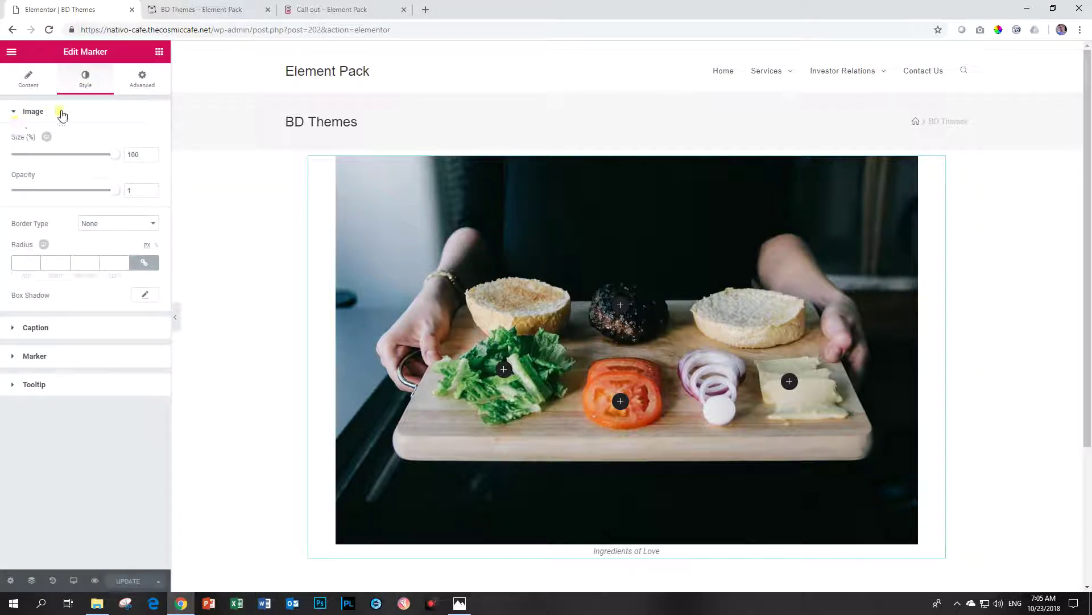
click(53, 329)
click(142, 205)
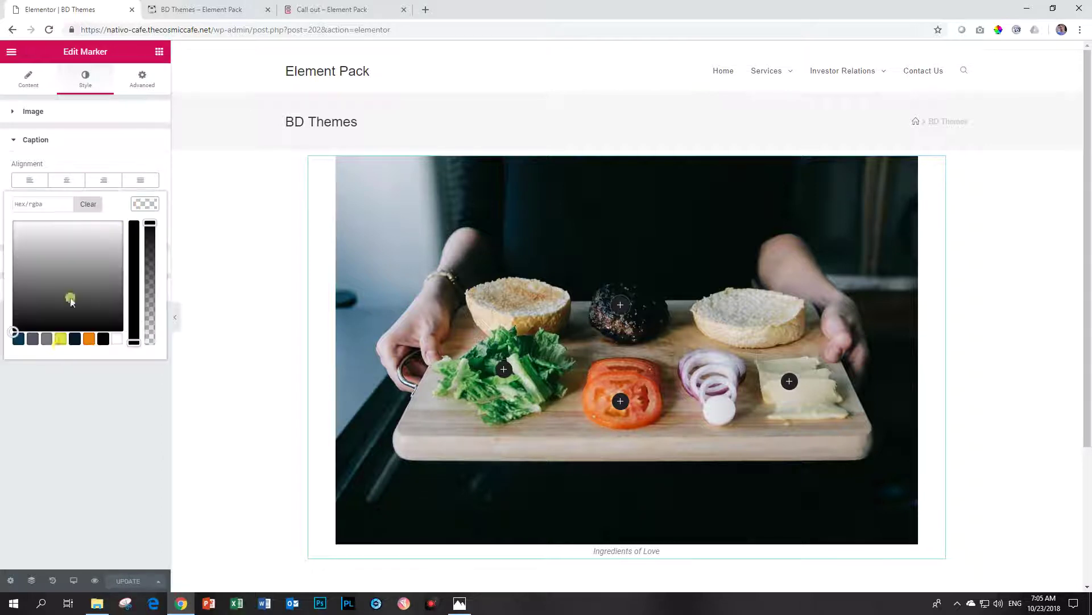
click(89, 339)
click(142, 211)
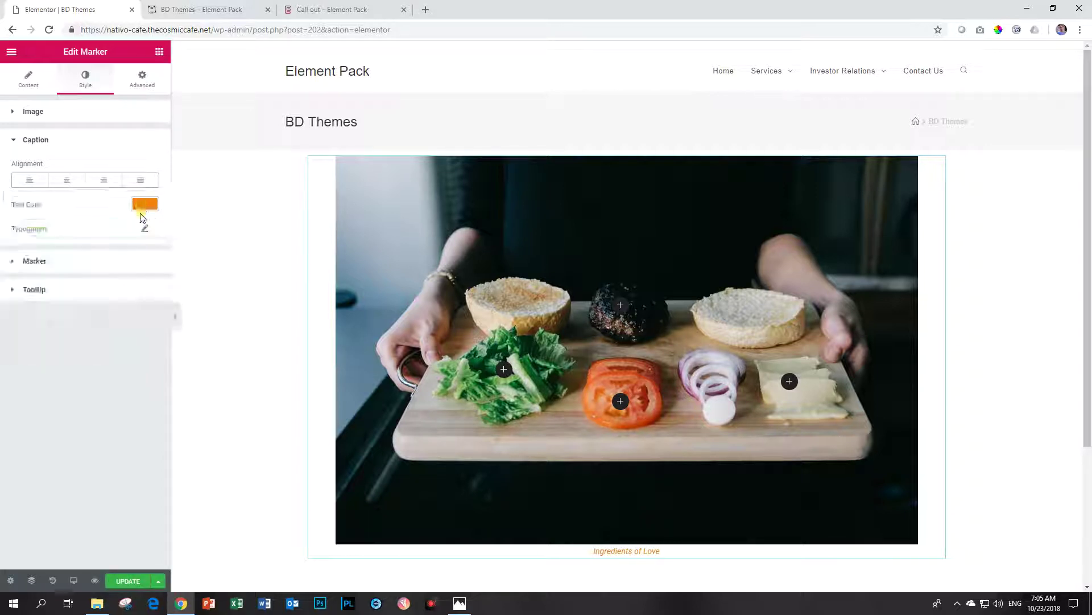
Step: Enlarge the caption text to 43 px and align it left
click(145, 228)
drag(21, 300, 39, 298)
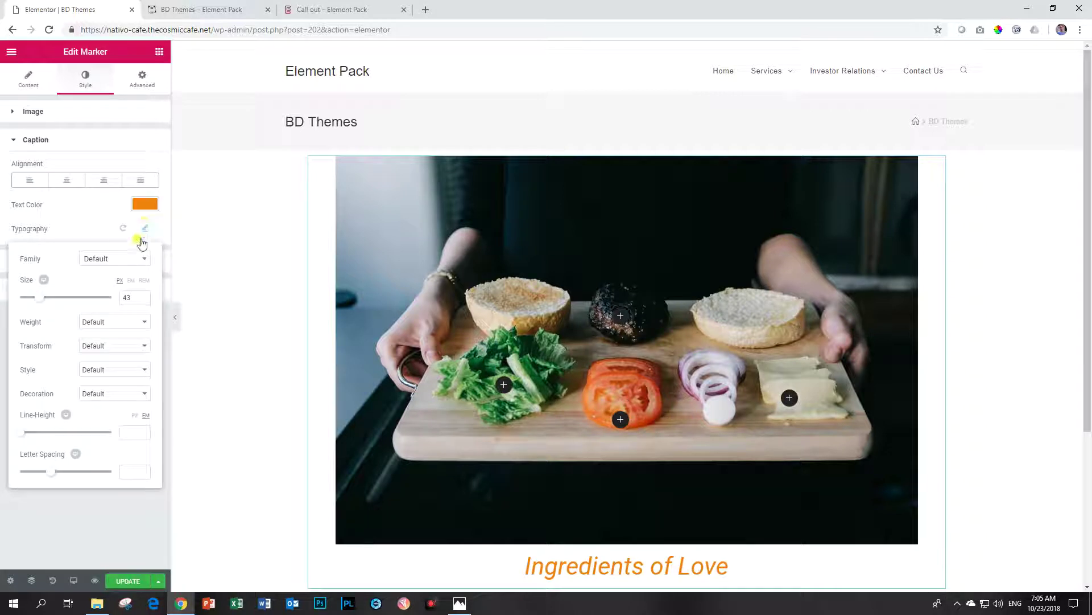
click(144, 229)
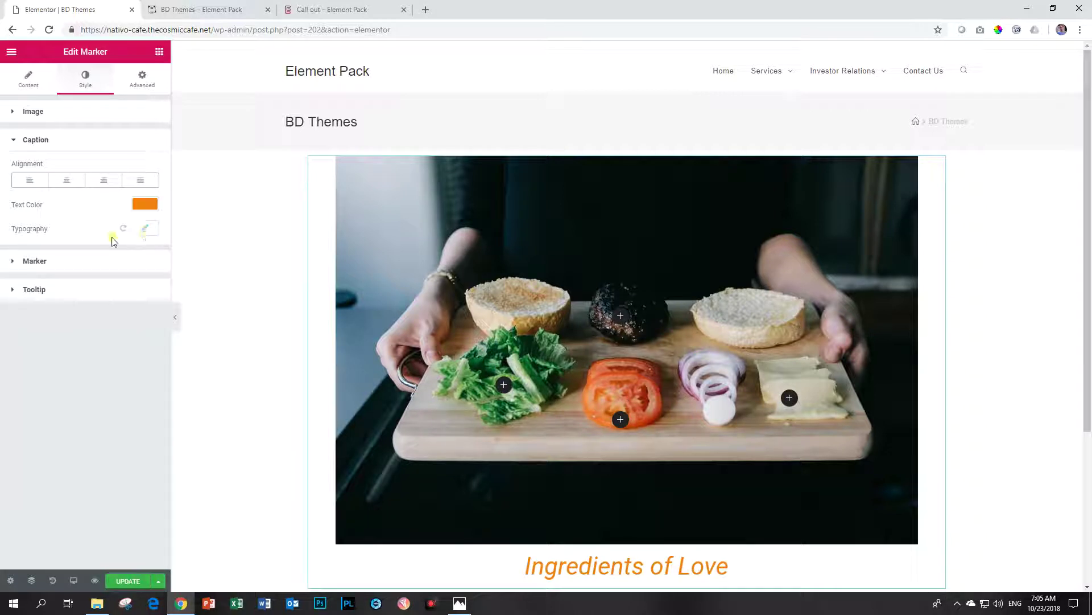
click(27, 183)
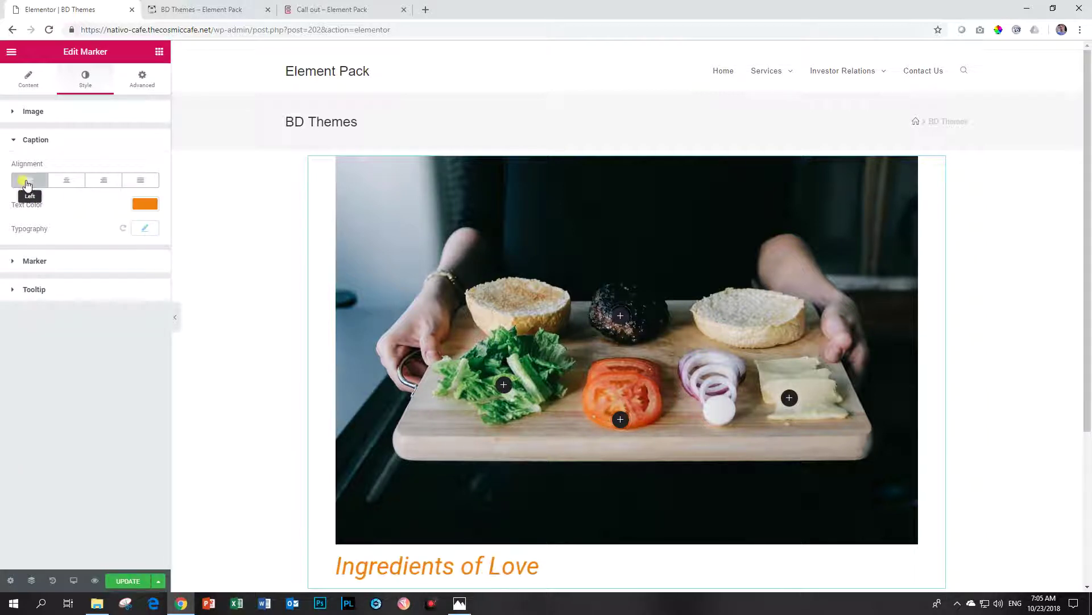
click(45, 261)
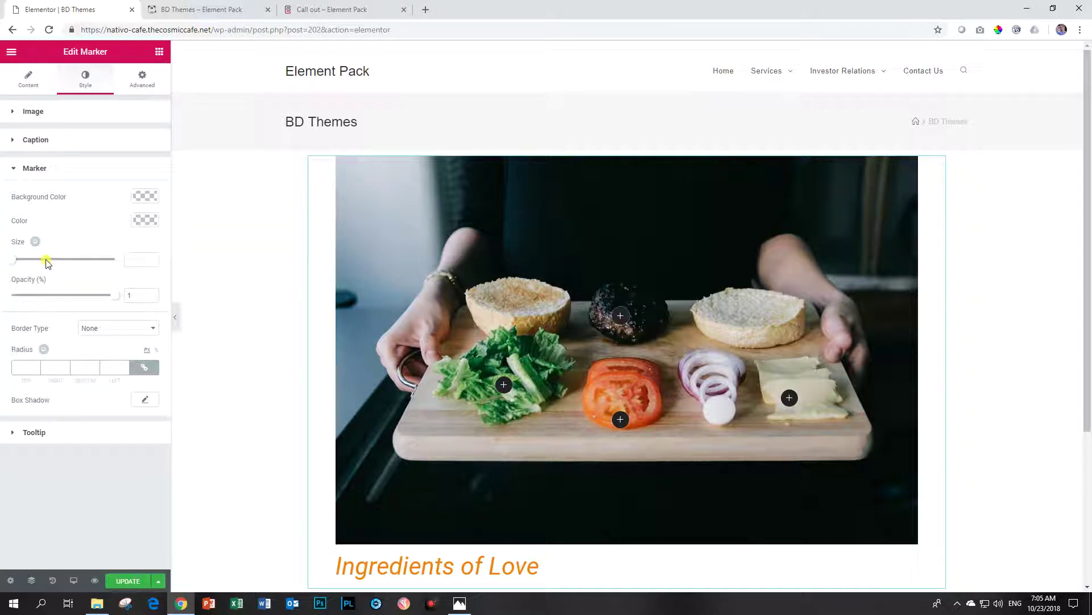
Step: Give the hotspot markers a yellow background colour
click(151, 199)
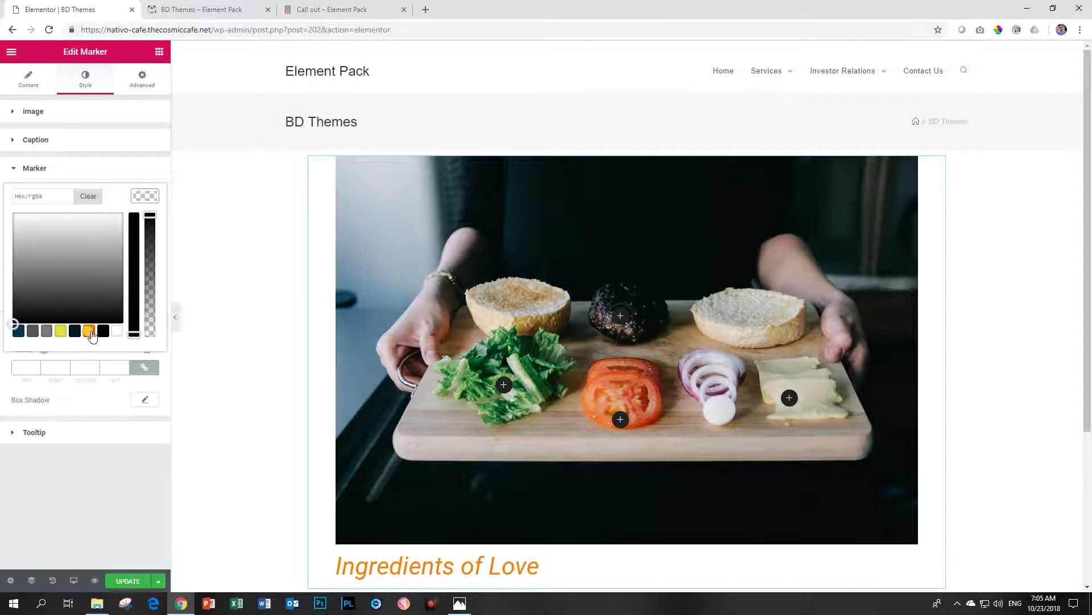
click(90, 332)
click(61, 332)
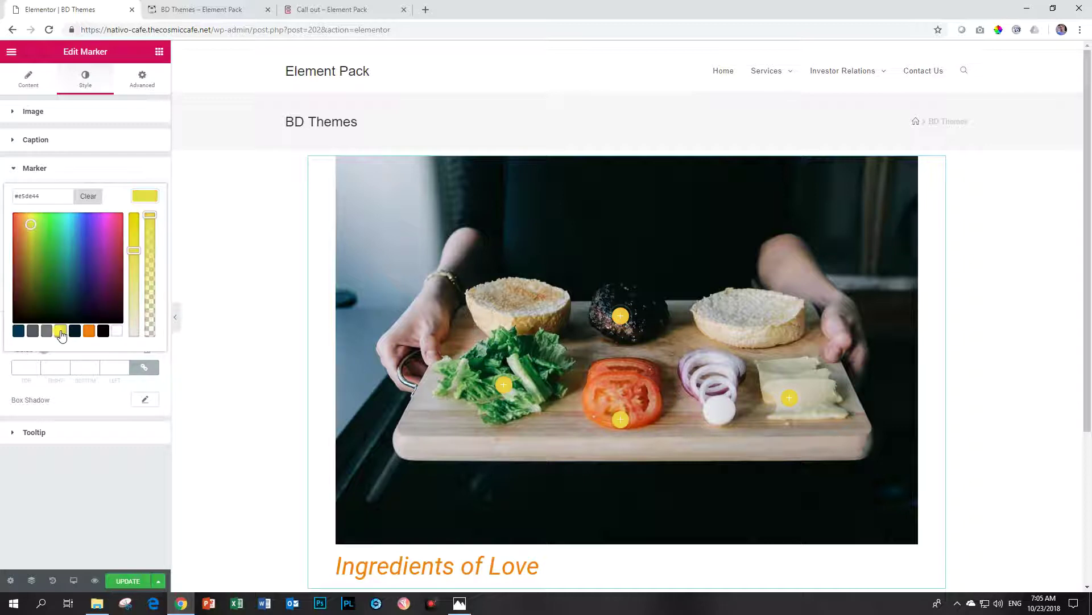
click(152, 197)
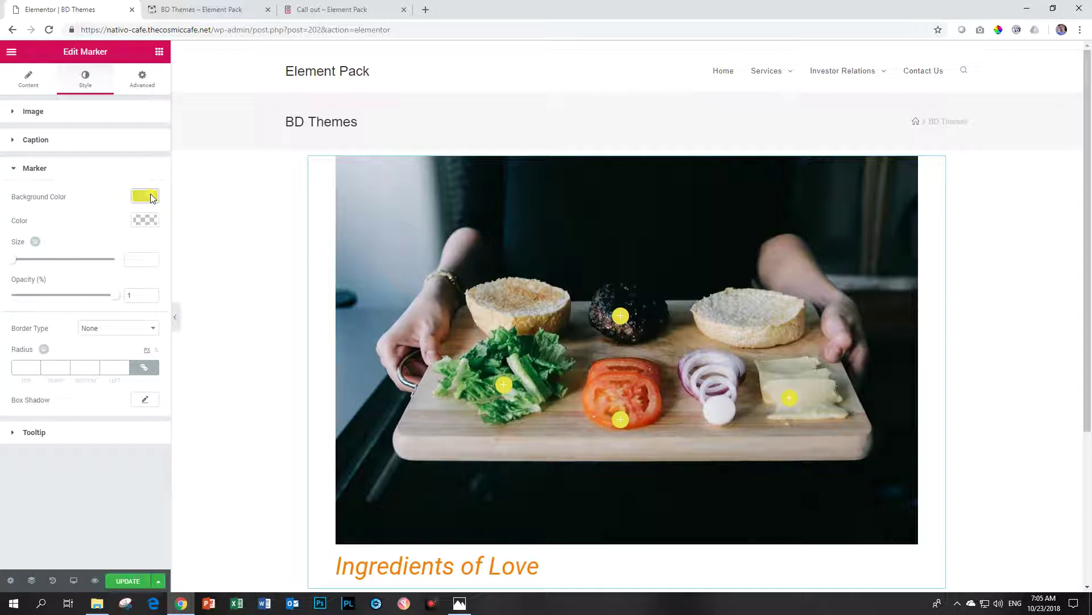
Step: Make the marker plus icons dark and enlarge the markers to size 38
click(145, 221)
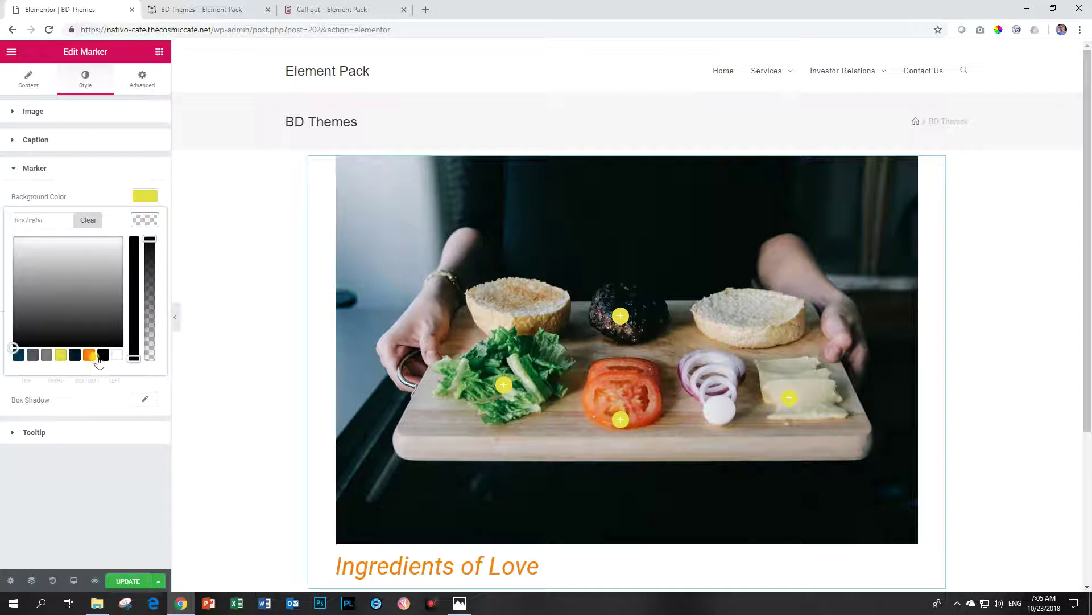
click(74, 355)
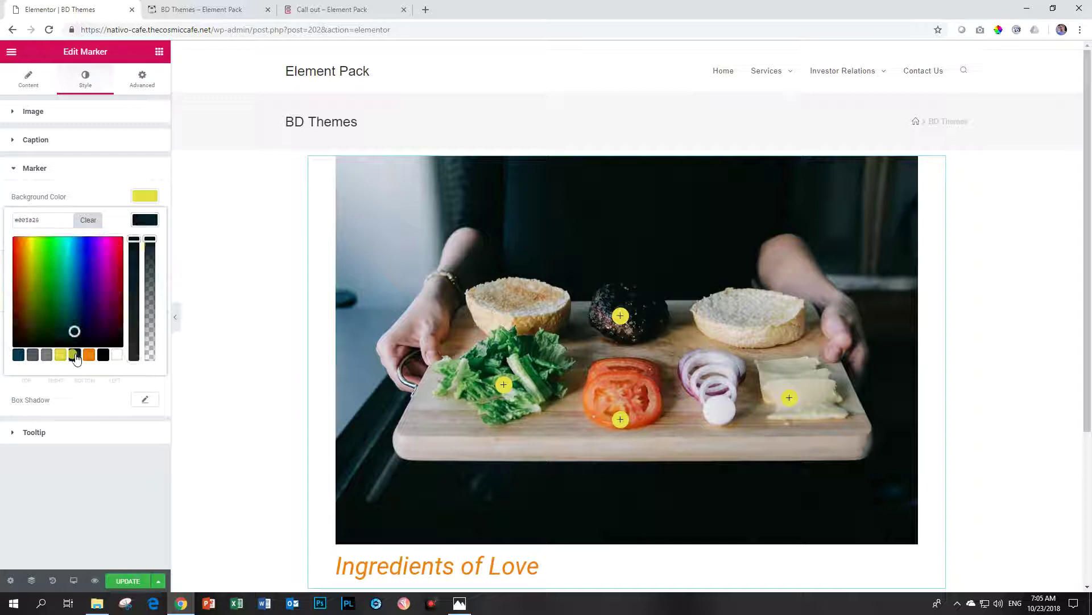
click(146, 220)
click(11, 260)
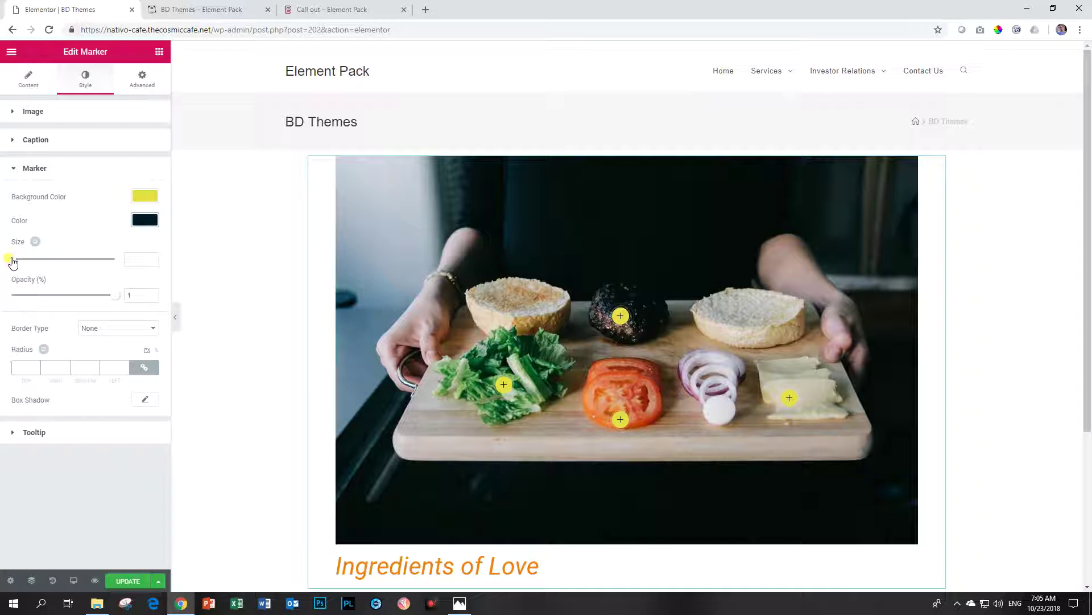
drag(13, 261, 45, 262)
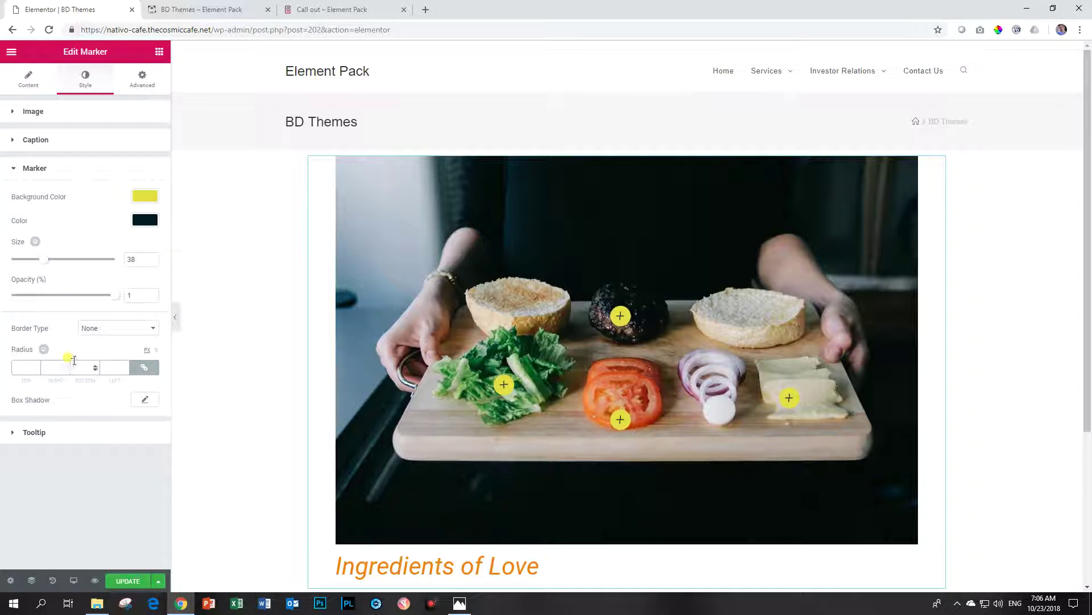
click(34, 432)
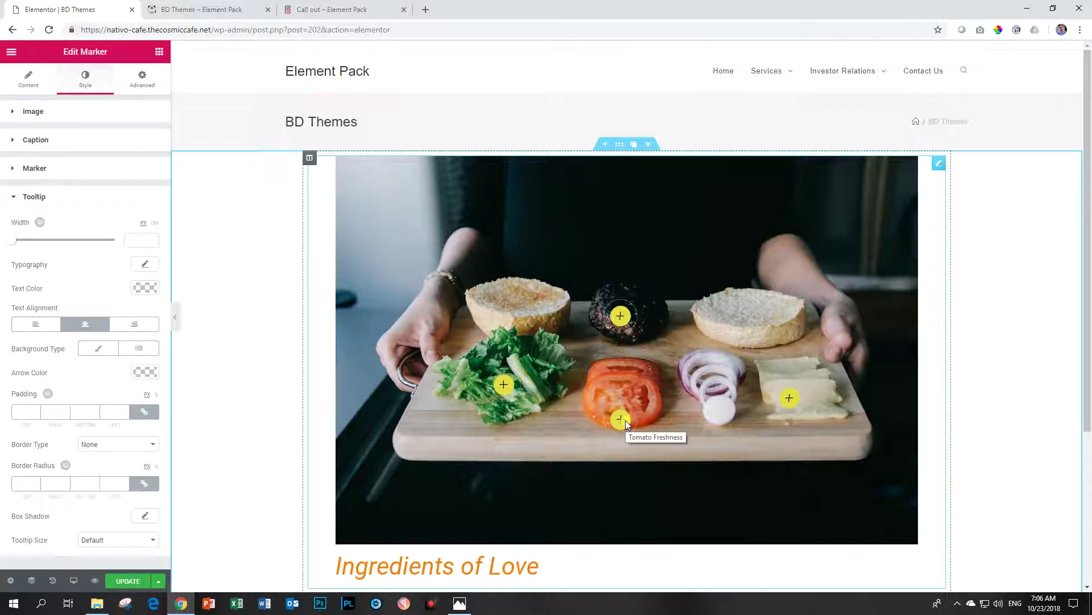
Step: Save the page and glance at the live preview before returning to the editor
click(128, 581)
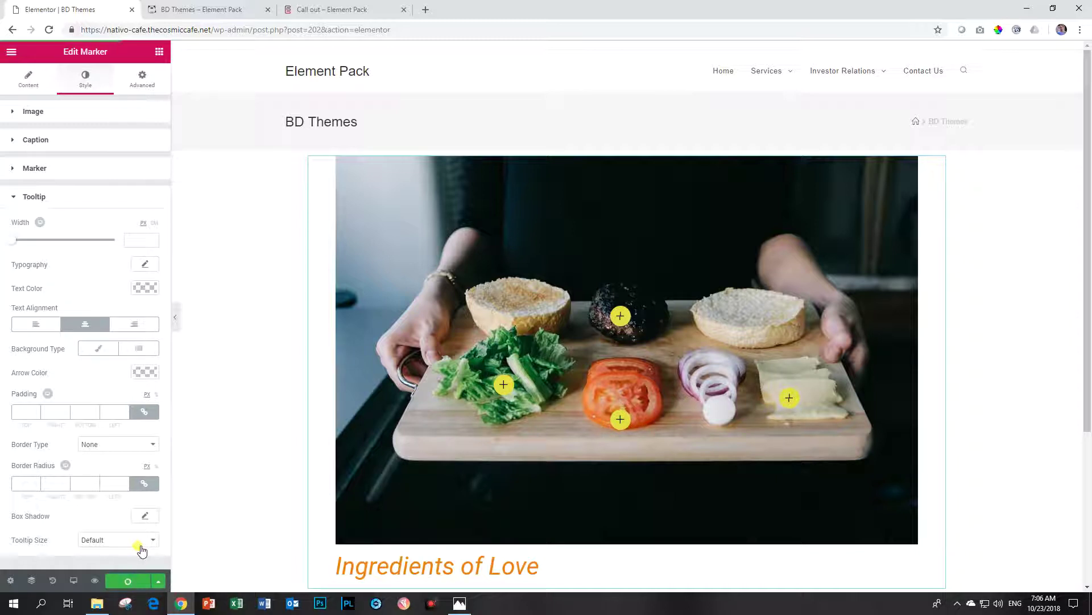
click(227, 7)
mouse_move(493, 349)
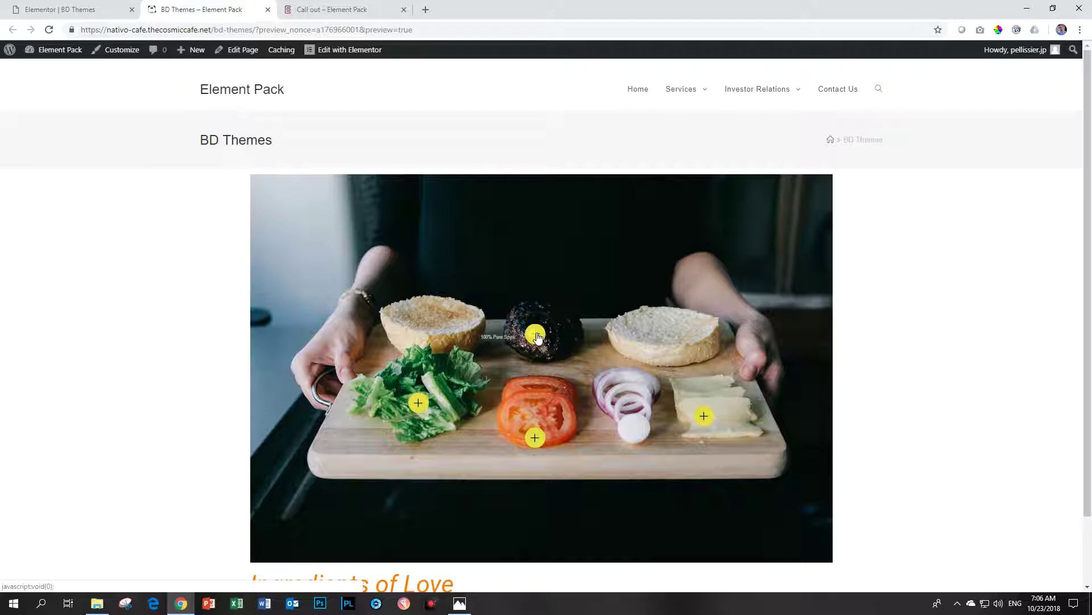
click(96, 9)
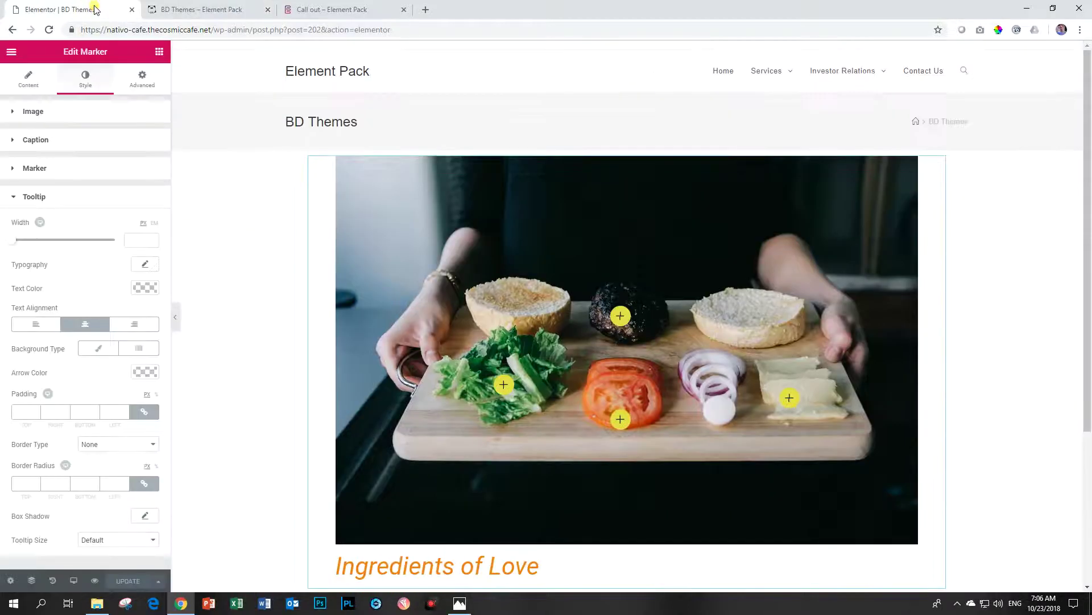
Step: Set the tooltip typography to size 23 with uppercase text transform
click(145, 264)
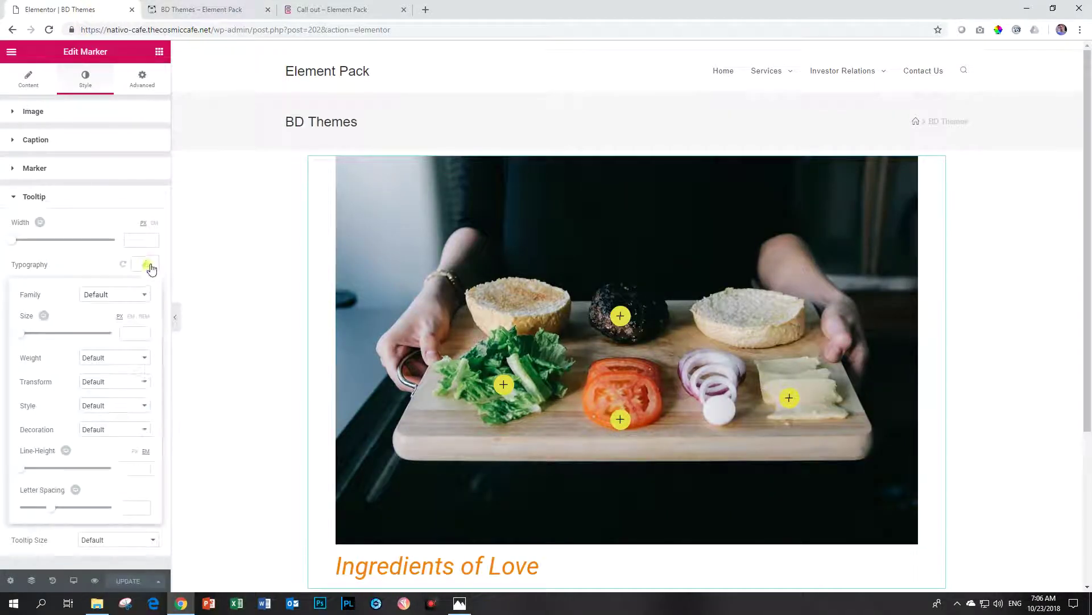
drag(25, 337, 30, 339)
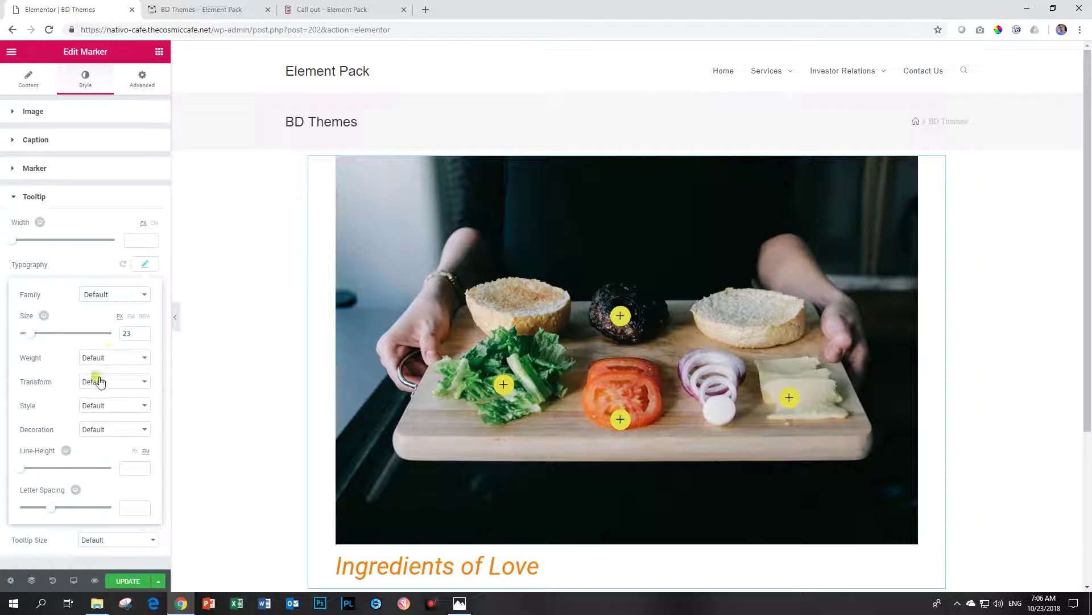
click(98, 382)
click(102, 405)
click(108, 381)
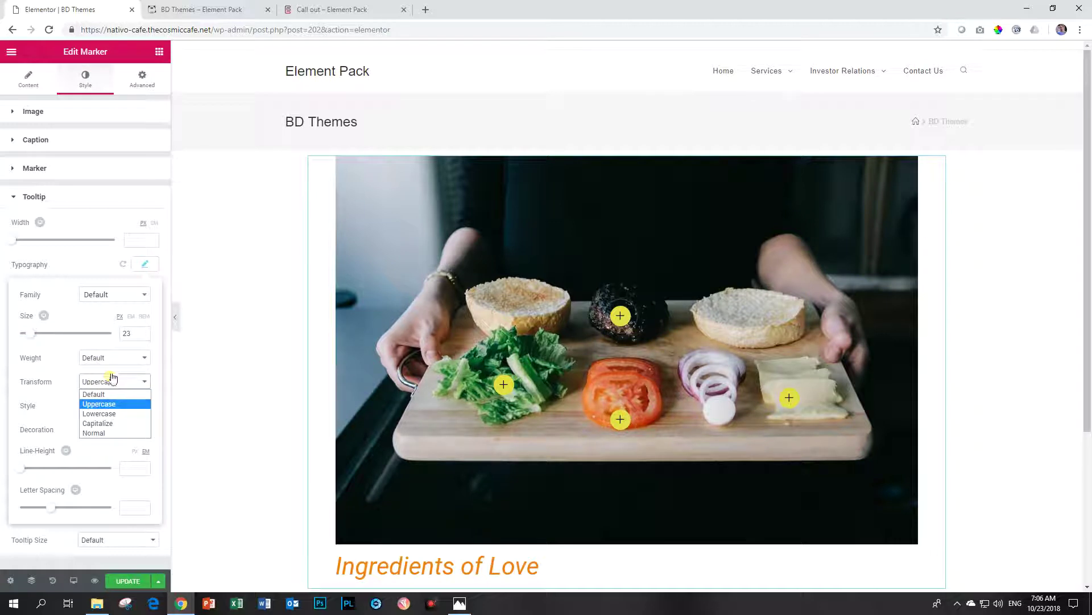
click(141, 265)
Step: Make the tooltip text white, save with Update, and view the live preview
click(141, 288)
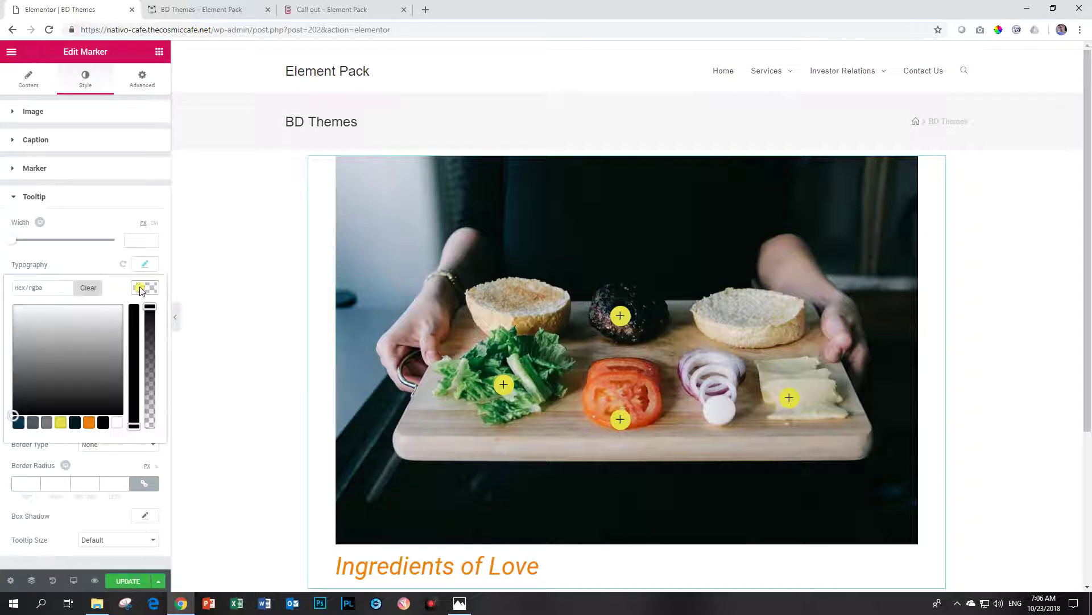
click(117, 422)
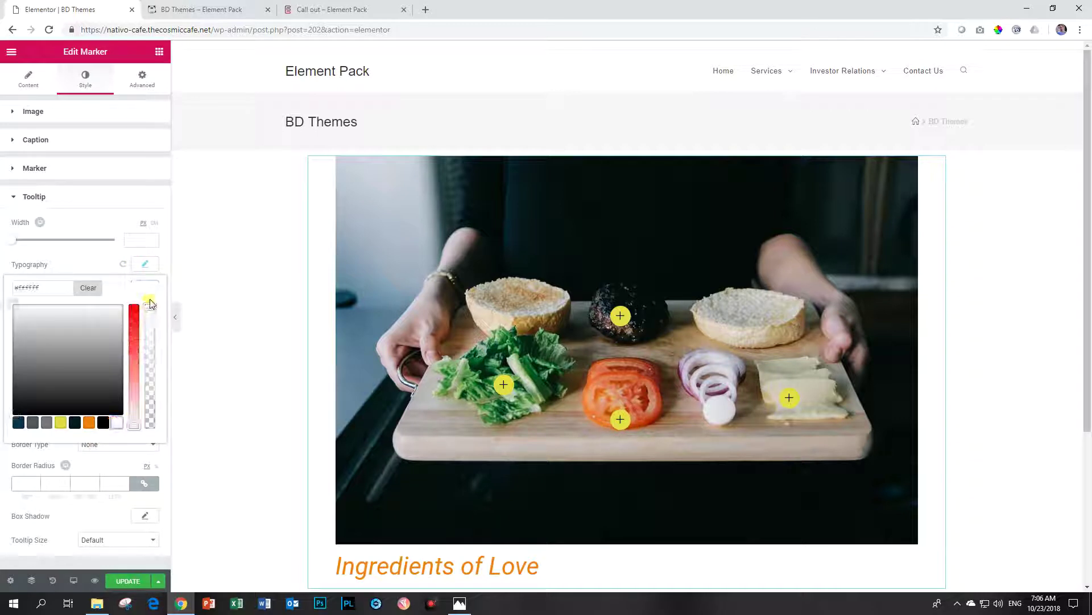
click(149, 291)
click(121, 582)
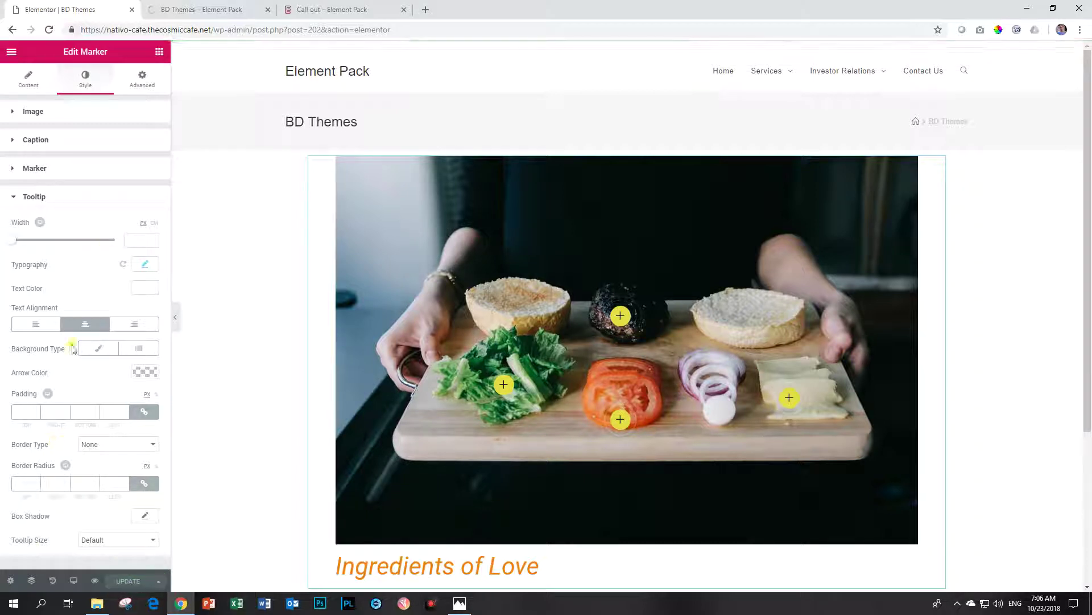
click(205, 13)
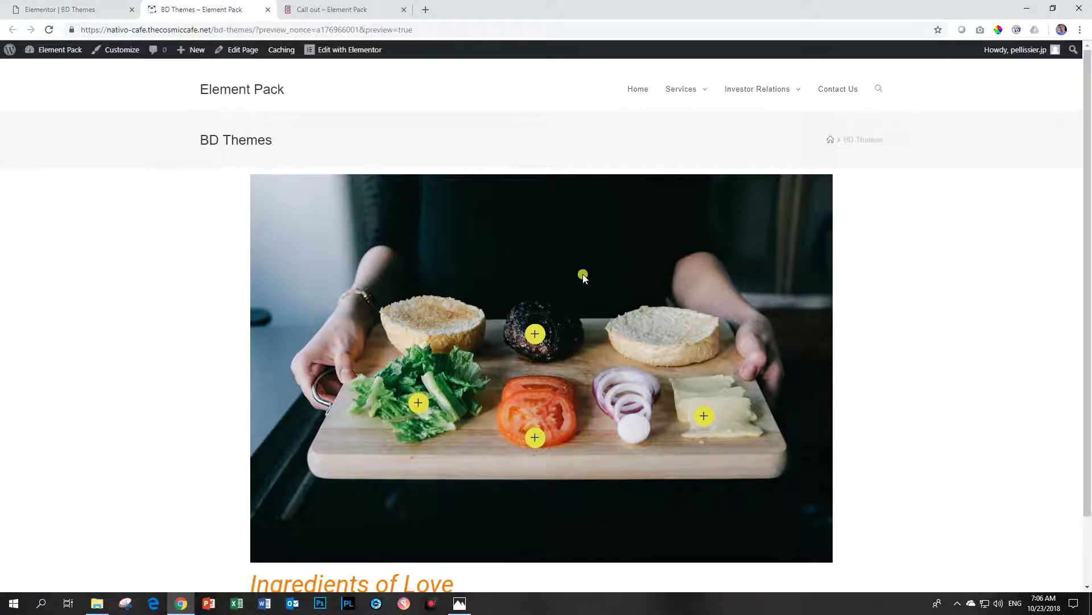
Step: Check the patty, tomato, lettuce and cheese tooltips, ending on LETTUCE FOR FIBRE
click(535, 336)
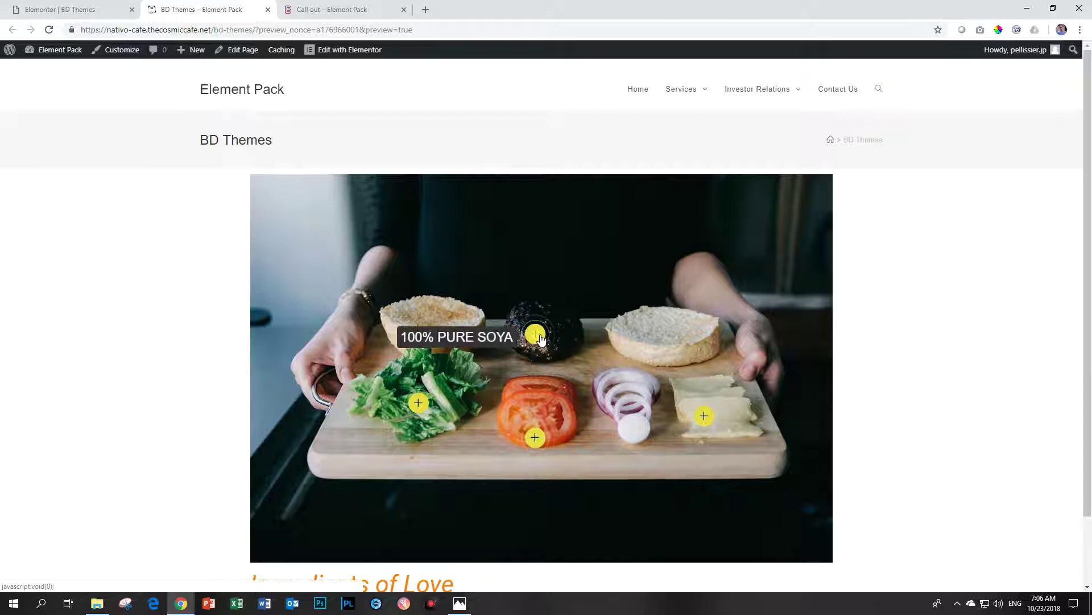
click(533, 438)
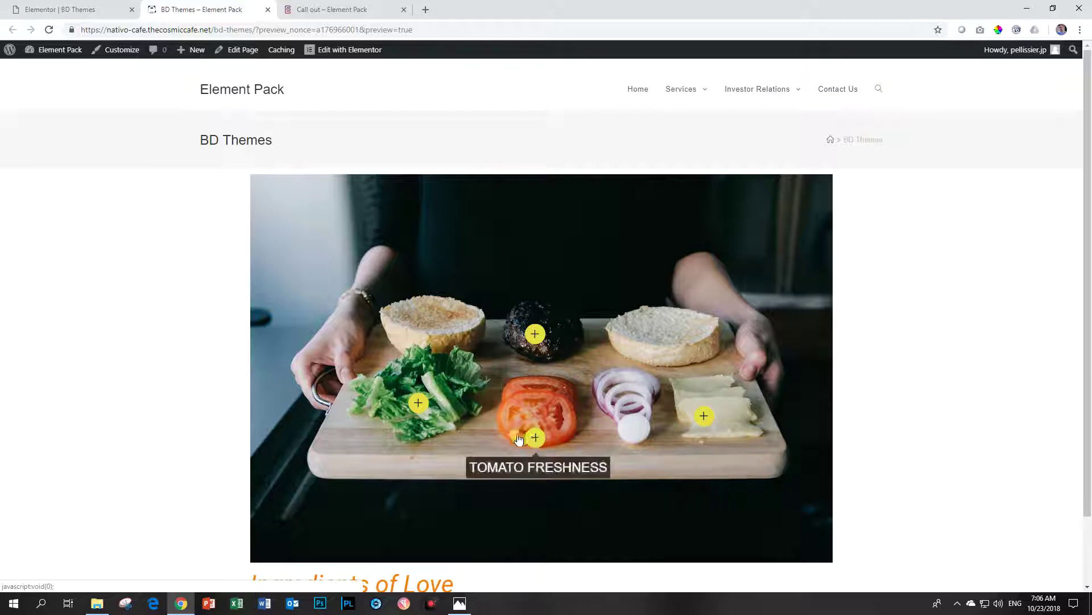
click(417, 404)
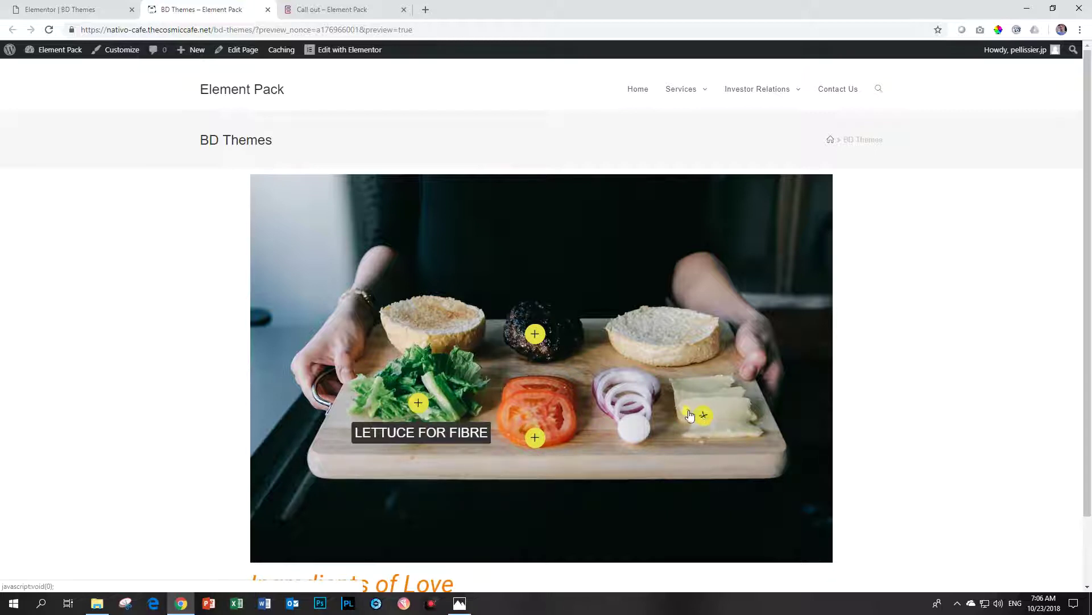
click(704, 416)
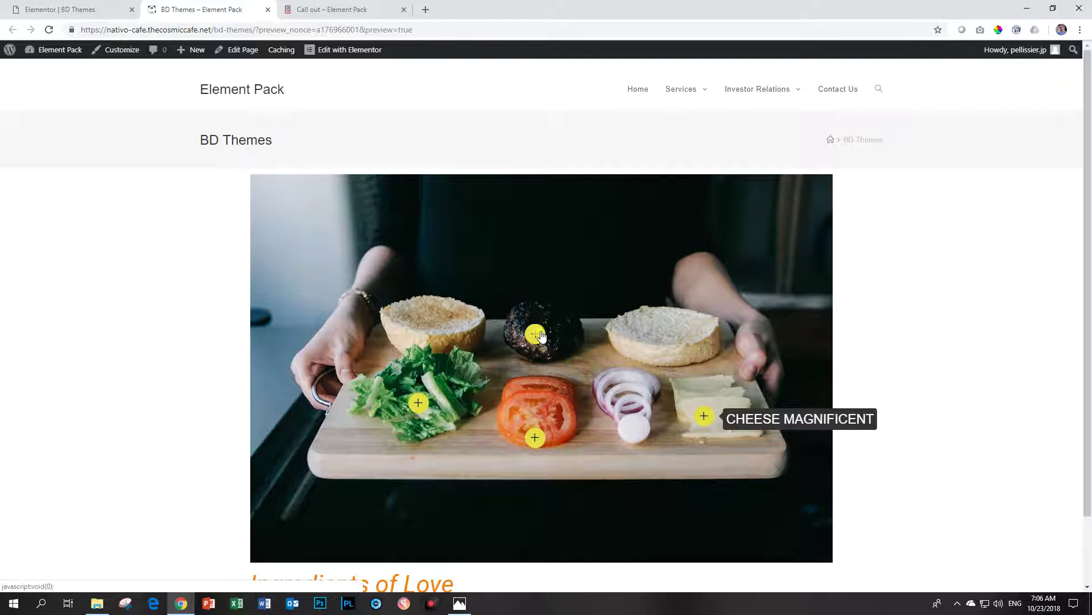
click(536, 334)
click(418, 403)
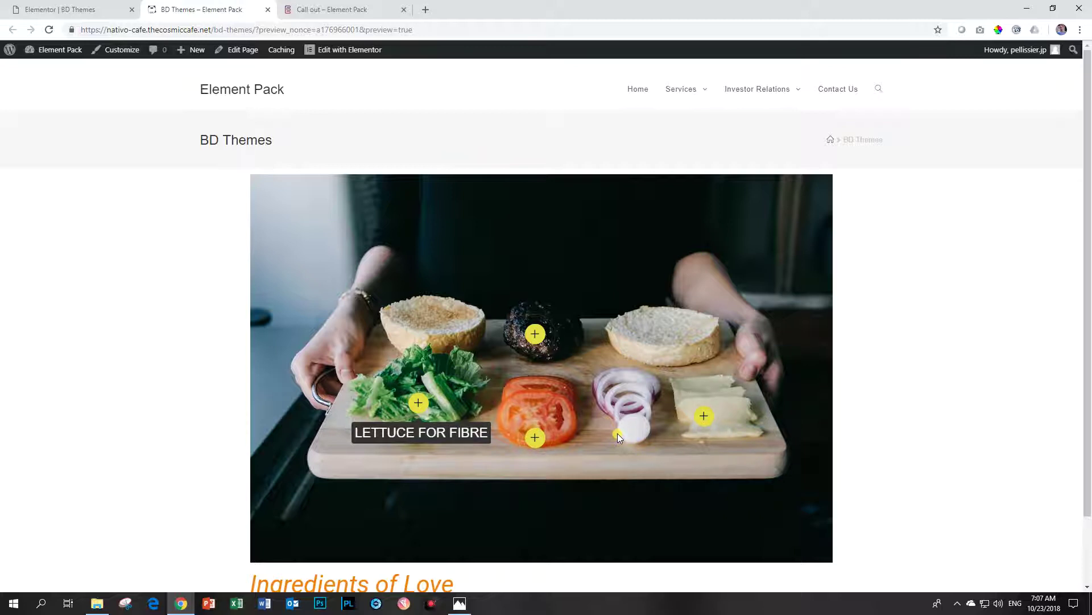
Step: Back in the editor, collapse the Tooltip section of the marker's Style settings
click(80, 9)
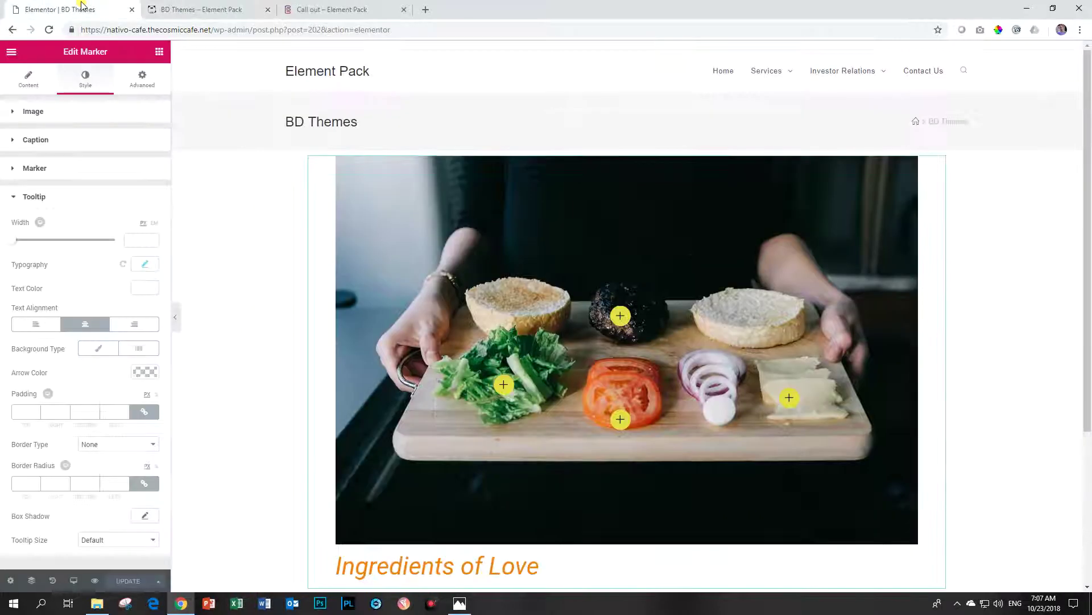
click(21, 196)
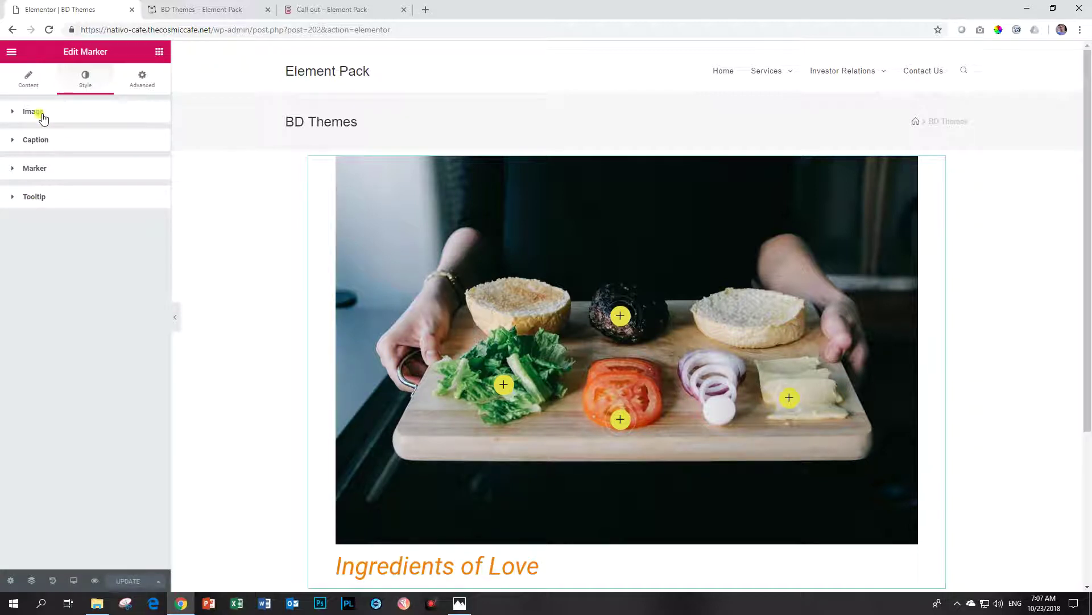
mouse_move(510, 396)
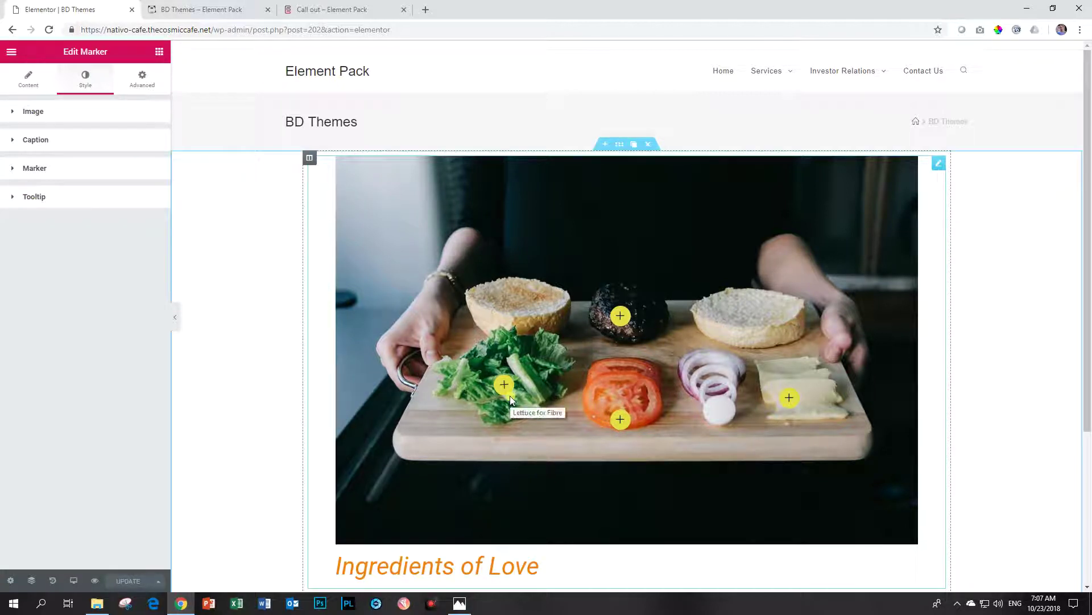